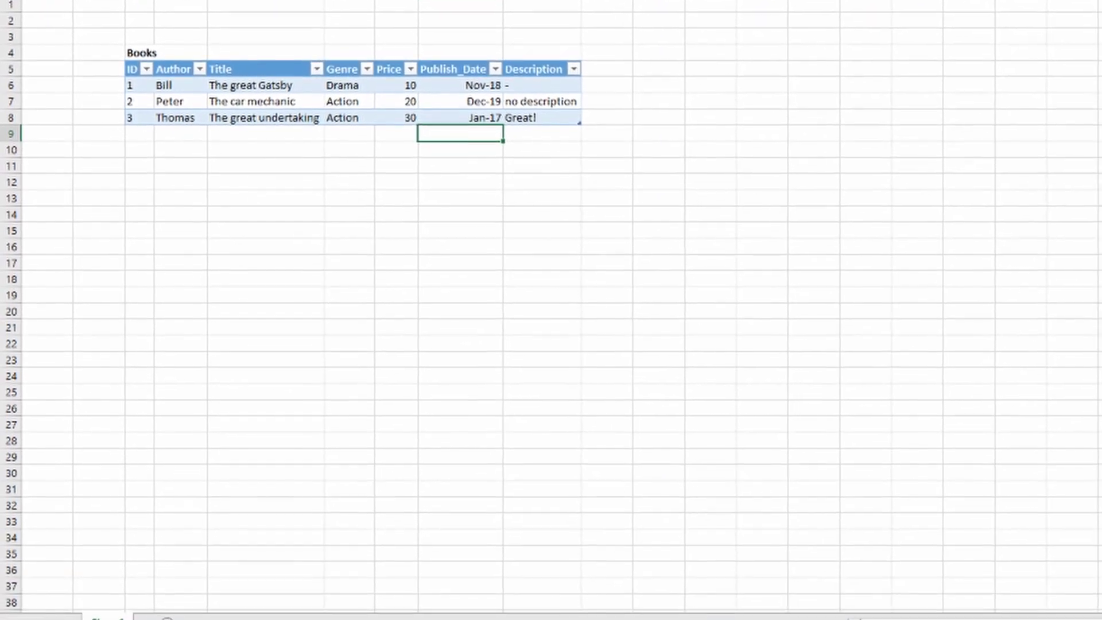
Tick Developer under File > Options > Customize Ribbon and apply the change.
key(alt+f)
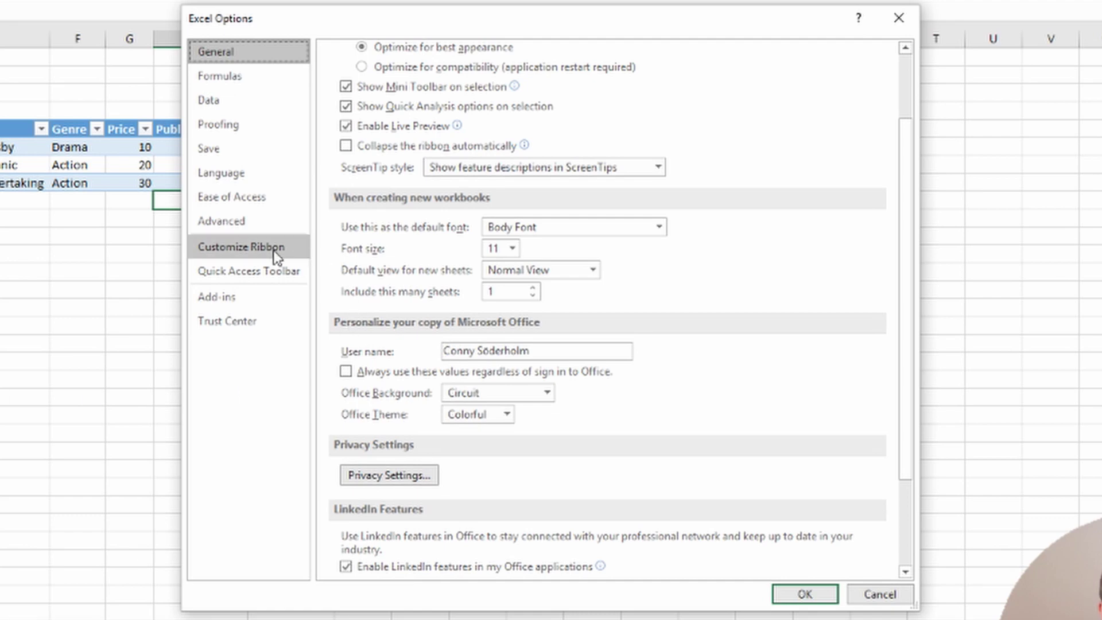
click(278, 250)
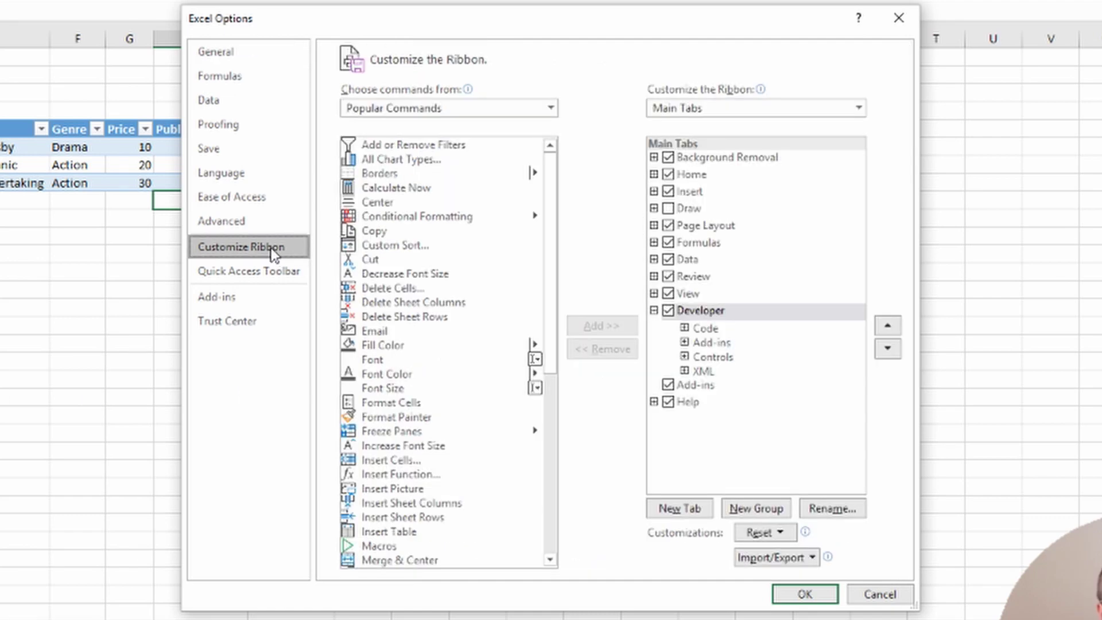
click(669, 312)
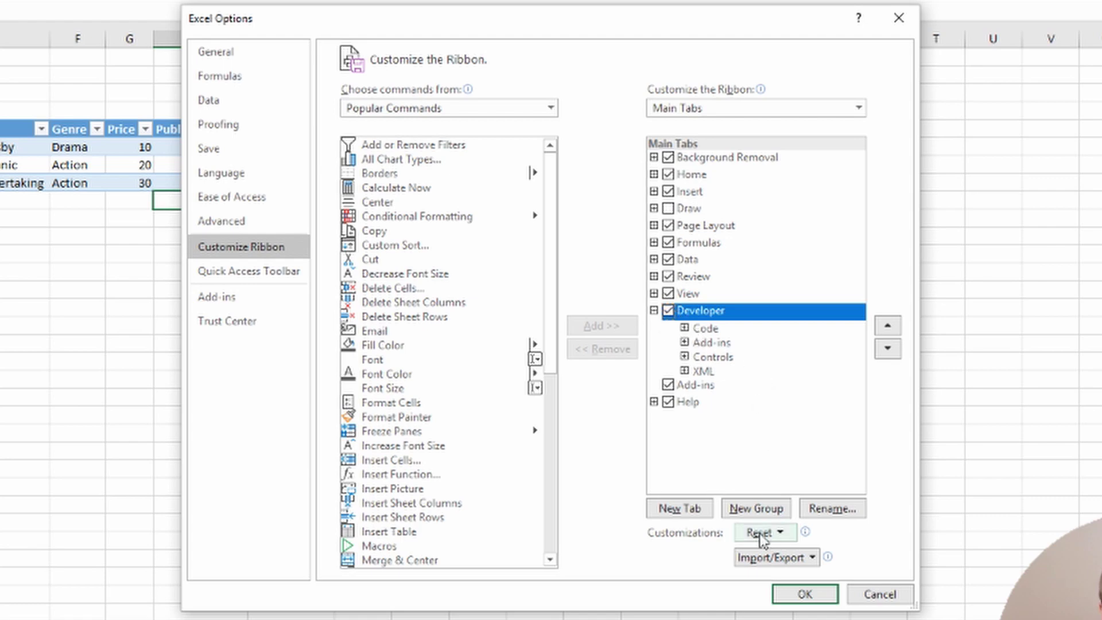
click(796, 592)
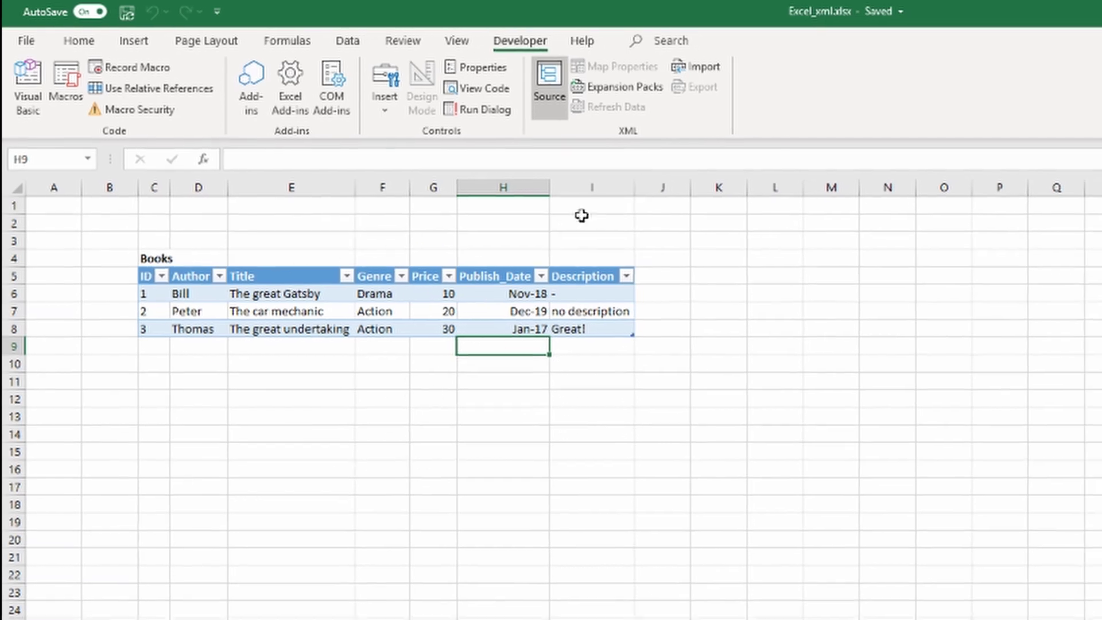
Open the XML Source pane and add sample_xml_file.xml as an XML map, accepting the generated schema as catalog_Map.
click(427, 70)
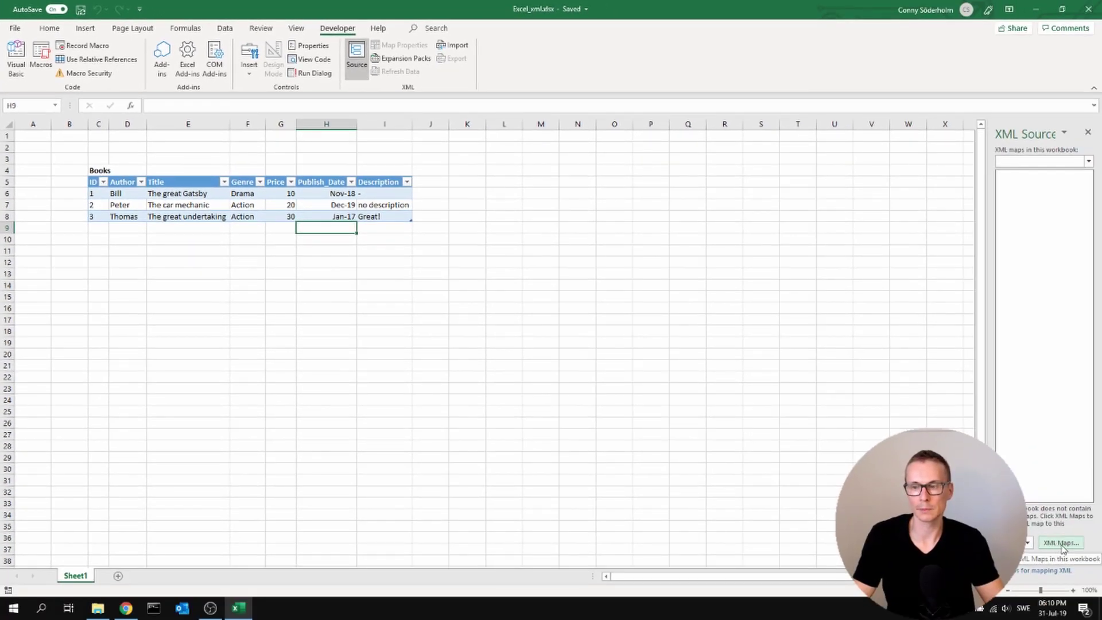
click(1062, 543)
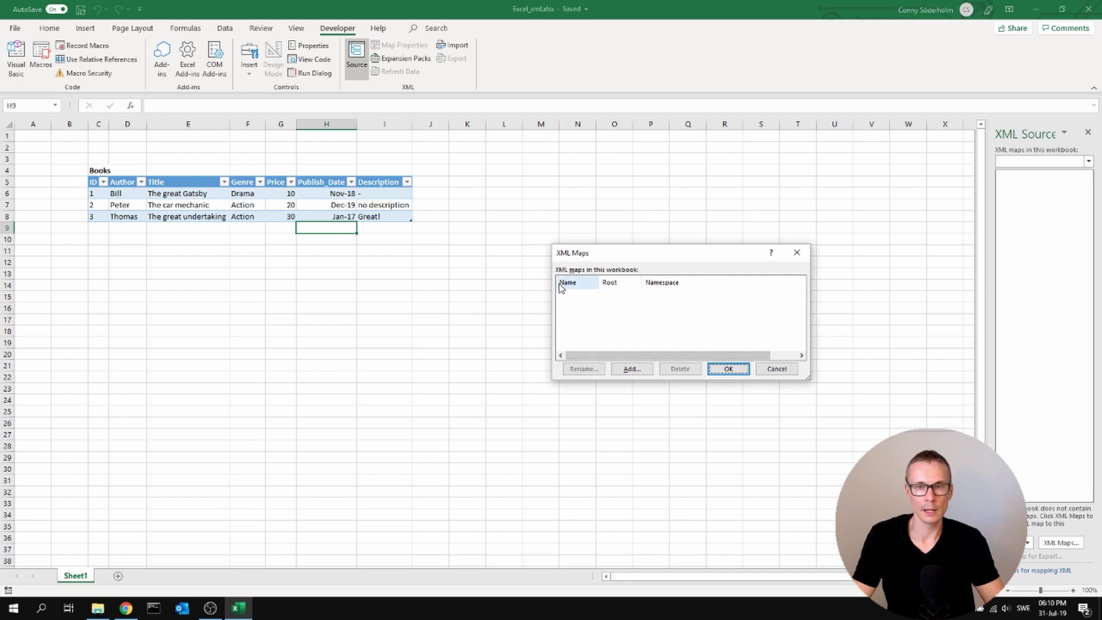
click(636, 370)
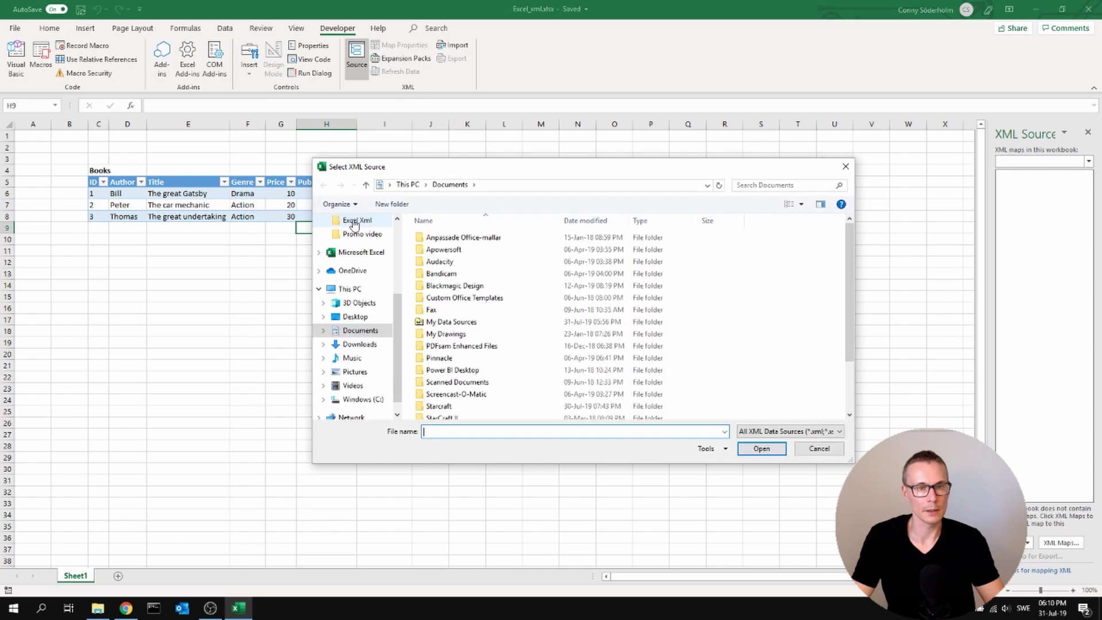
click(354, 223)
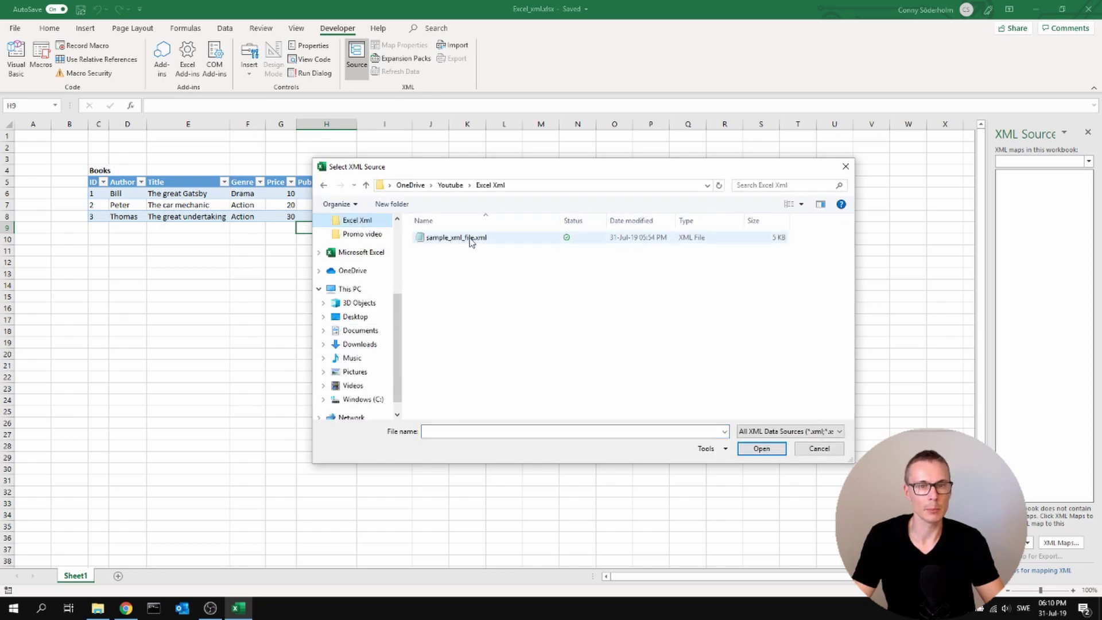
double_click(464, 243)
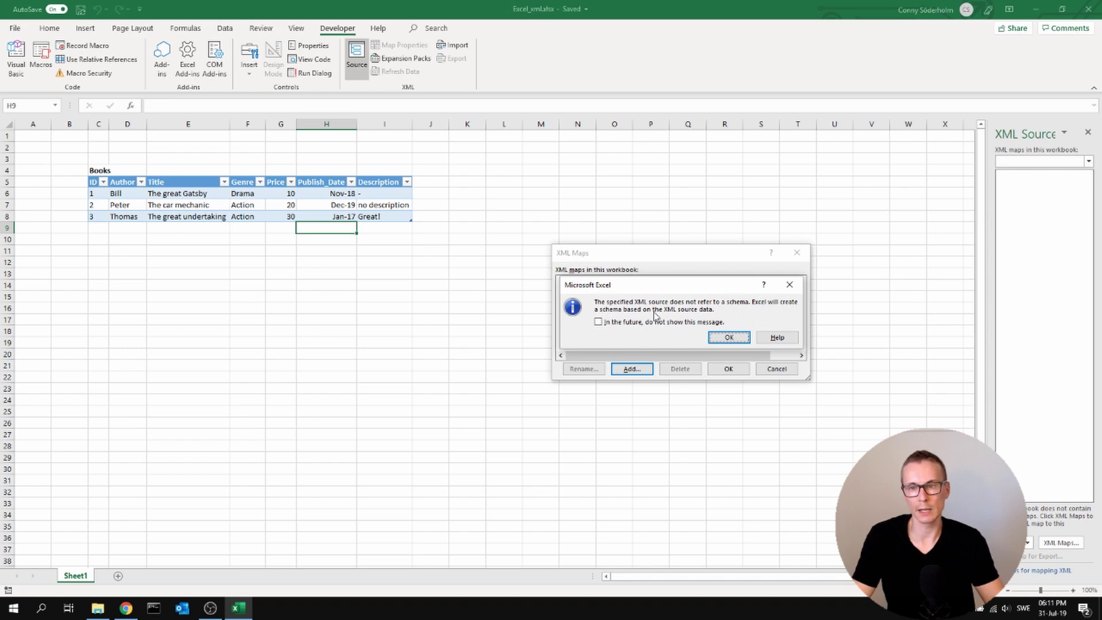
click(728, 338)
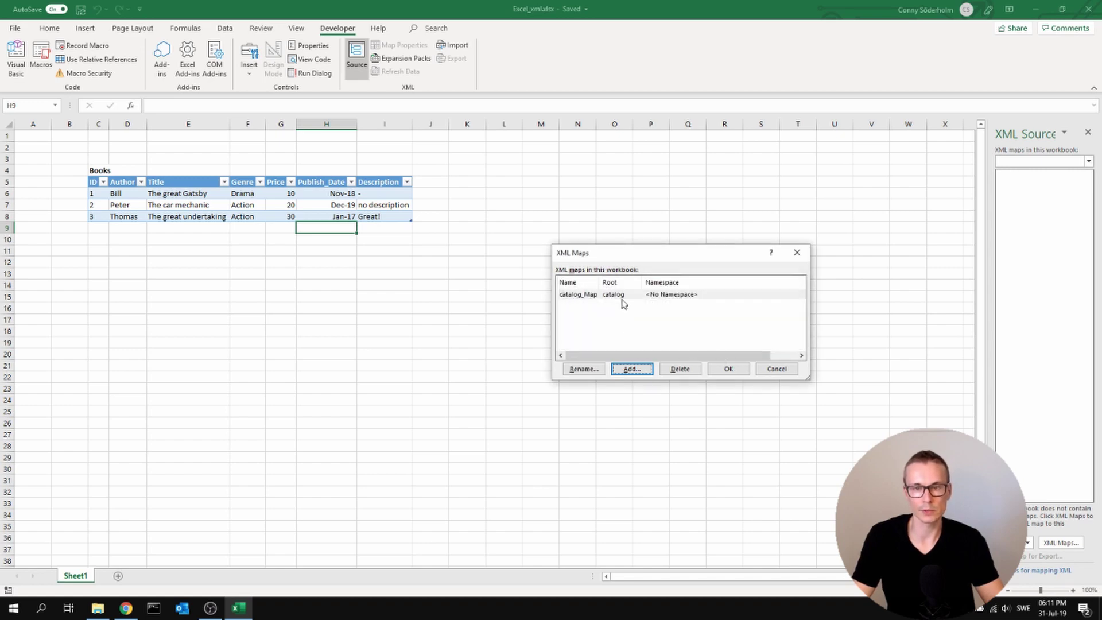
click(733, 371)
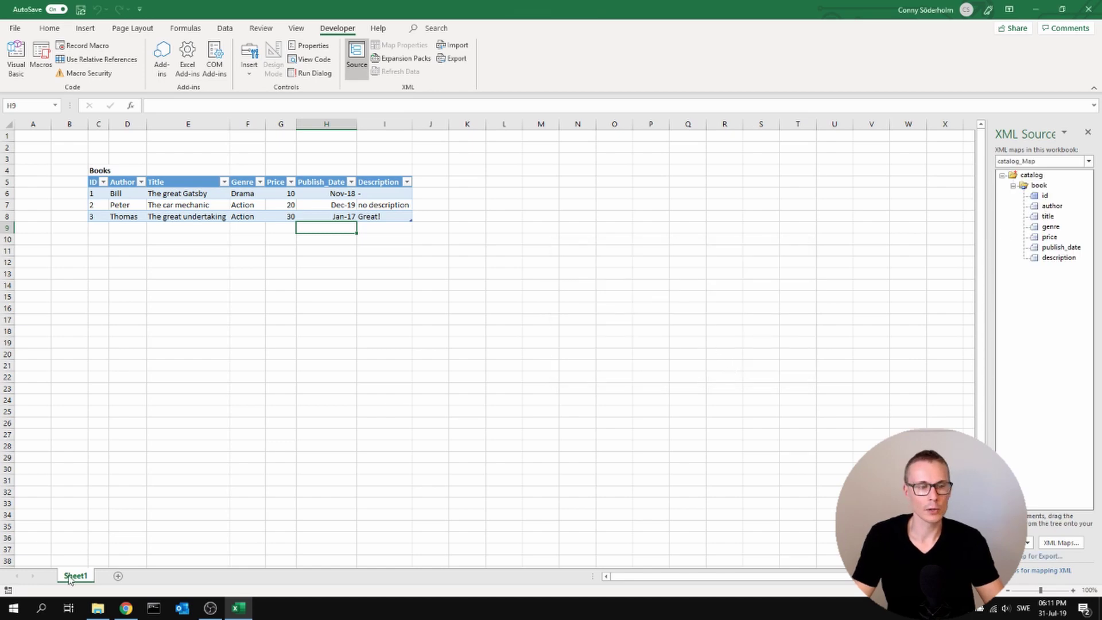
Open sample_xml_file.xml in Notepad and look over its declaration, catalog root and first book record.
click(97, 608)
click(147, 86)
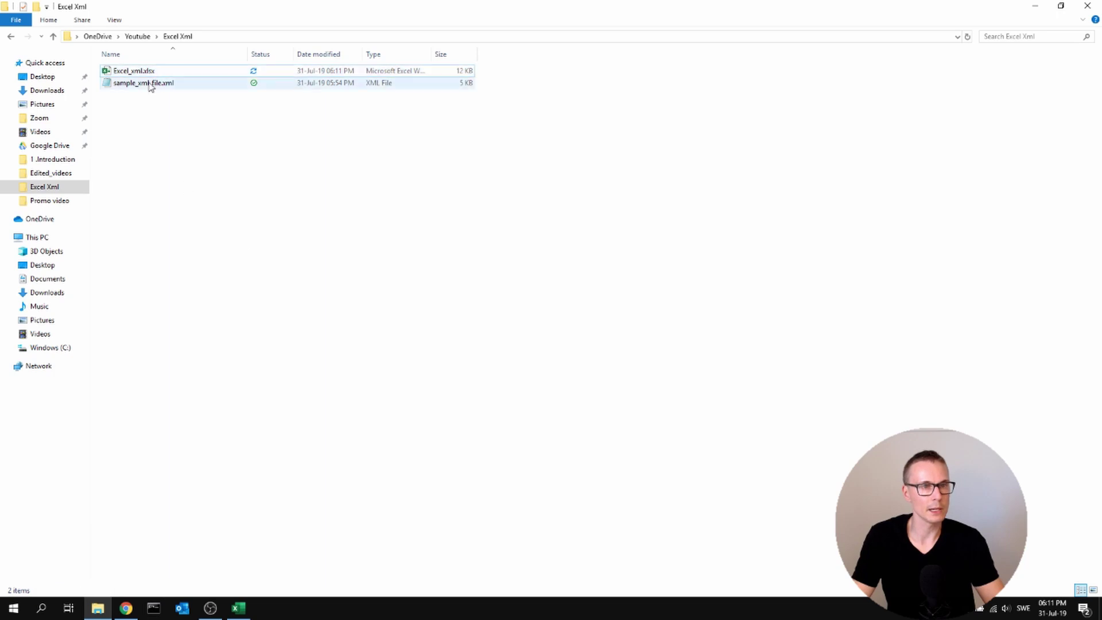
double_click(146, 86)
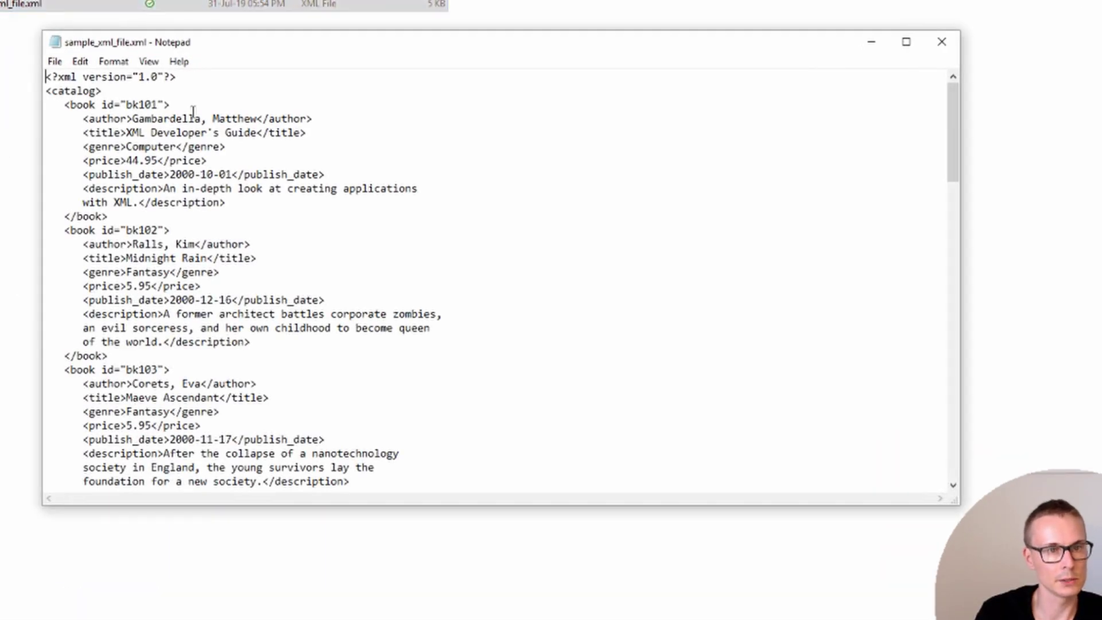
drag(47, 77, 190, 76)
click(187, 77)
drag(47, 90, 153, 84)
click(152, 85)
mouse_move(77, 105)
mouse_down()
mouse_move(228, 172)
mouse_move(247, 230)
mouse_up()
click(247, 229)
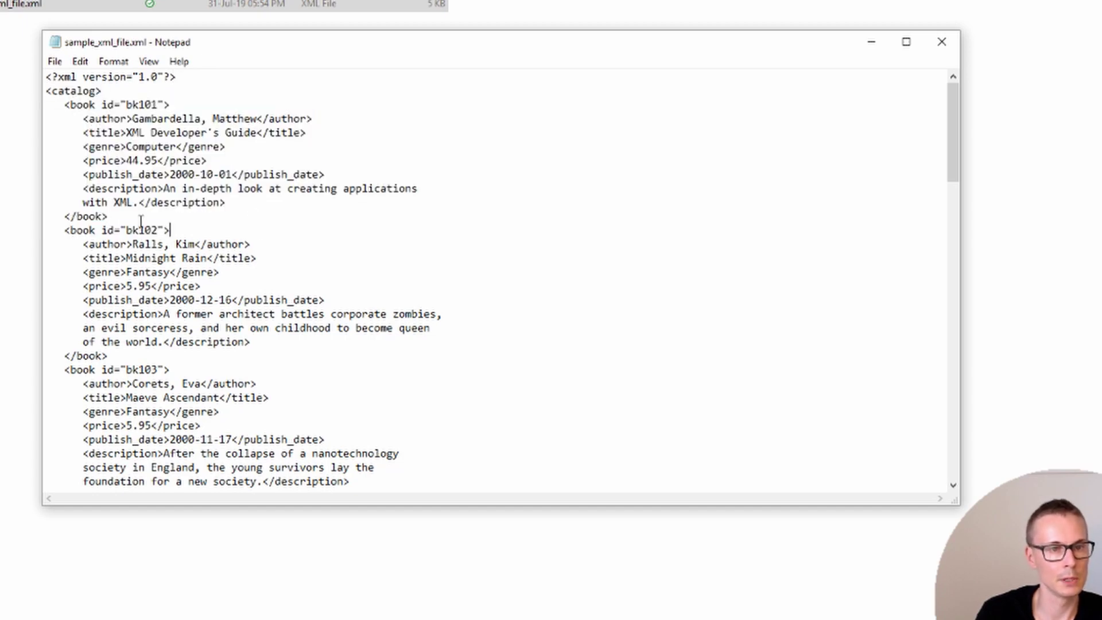
scroll(155, 216, down, 5)
scroll(155, 215, down, 4)
scroll(158, 217, up, 9)
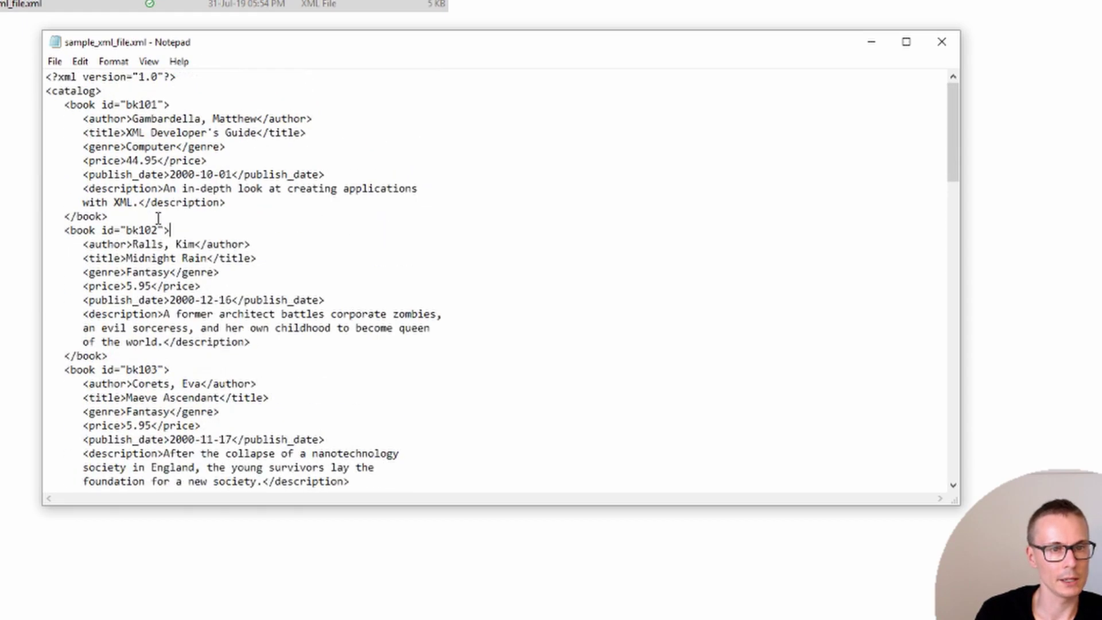
Review the author names, including Corets, Eva, and the third book's details, then close Notepad.
drag(129, 118, 262, 119)
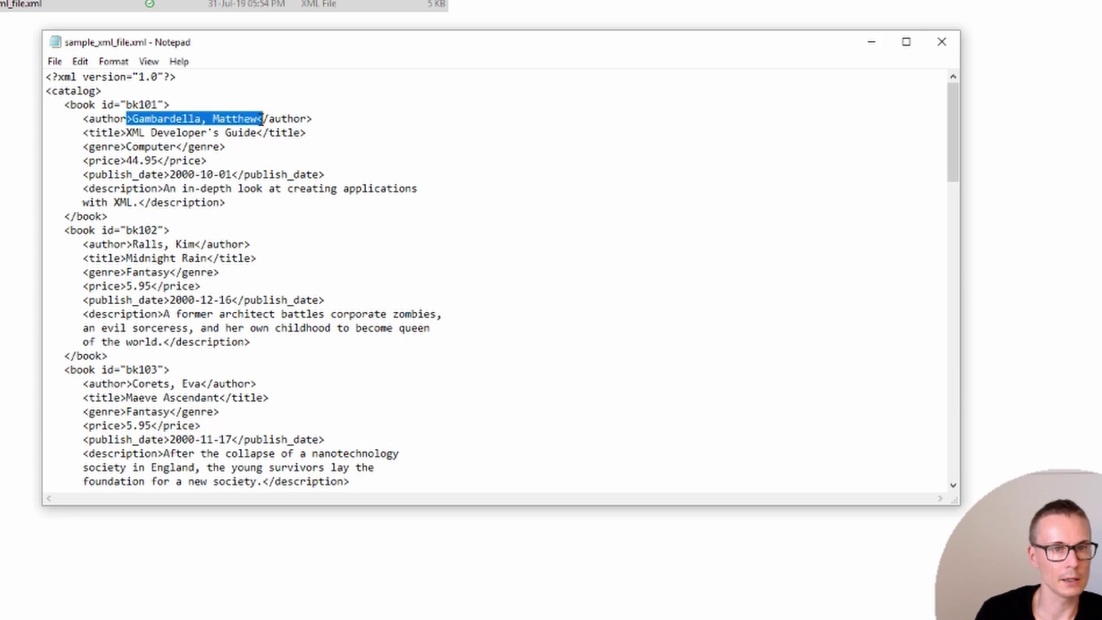
click(179, 119)
mouse_move(137, 118)
mouse_down()
mouse_move(215, 118)
mouse_move(132, 118)
mouse_up()
click(215, 118)
click(133, 123)
scroll(141, 122, down, 1)
drag(131, 202, 200, 201)
click(200, 202)
scroll(173, 261, down, 1)
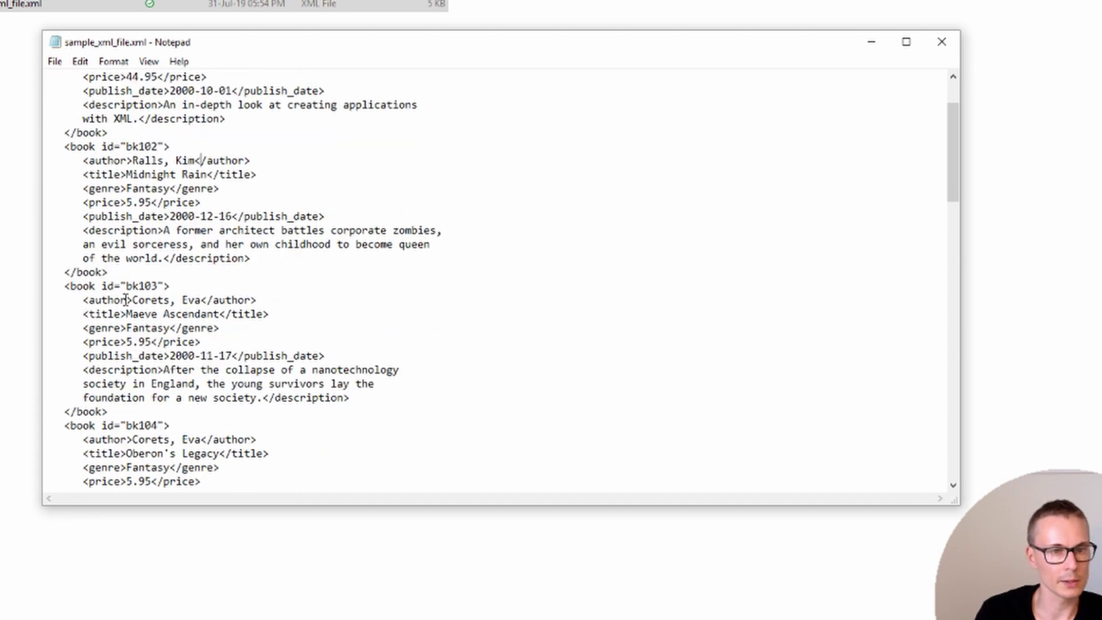
drag(133, 300, 201, 300)
click(196, 300)
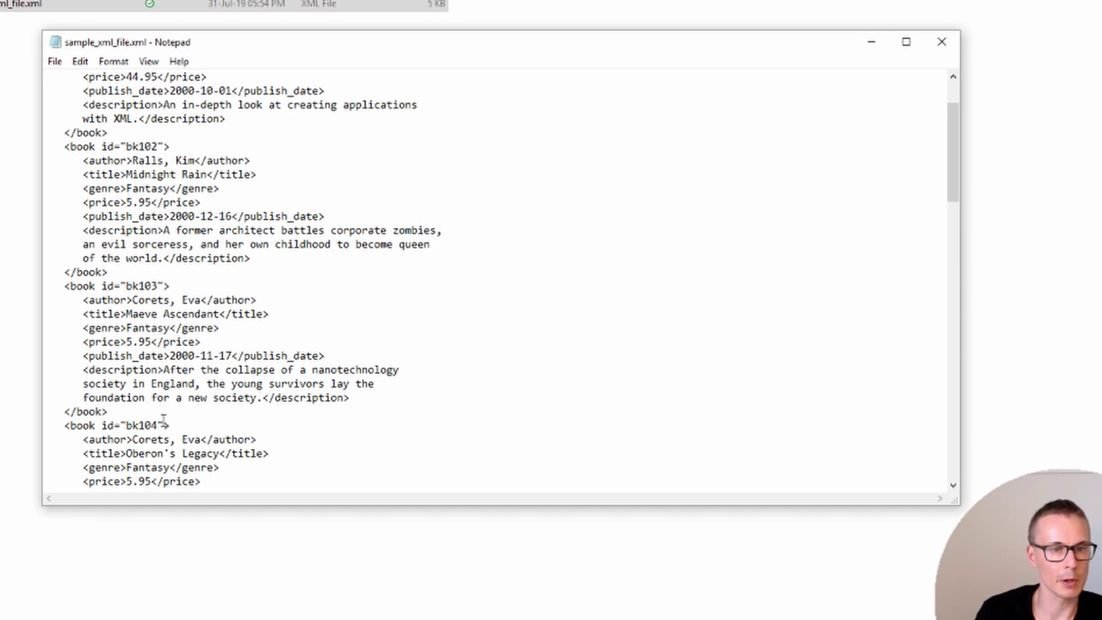
drag(134, 300, 214, 411)
click(228, 350)
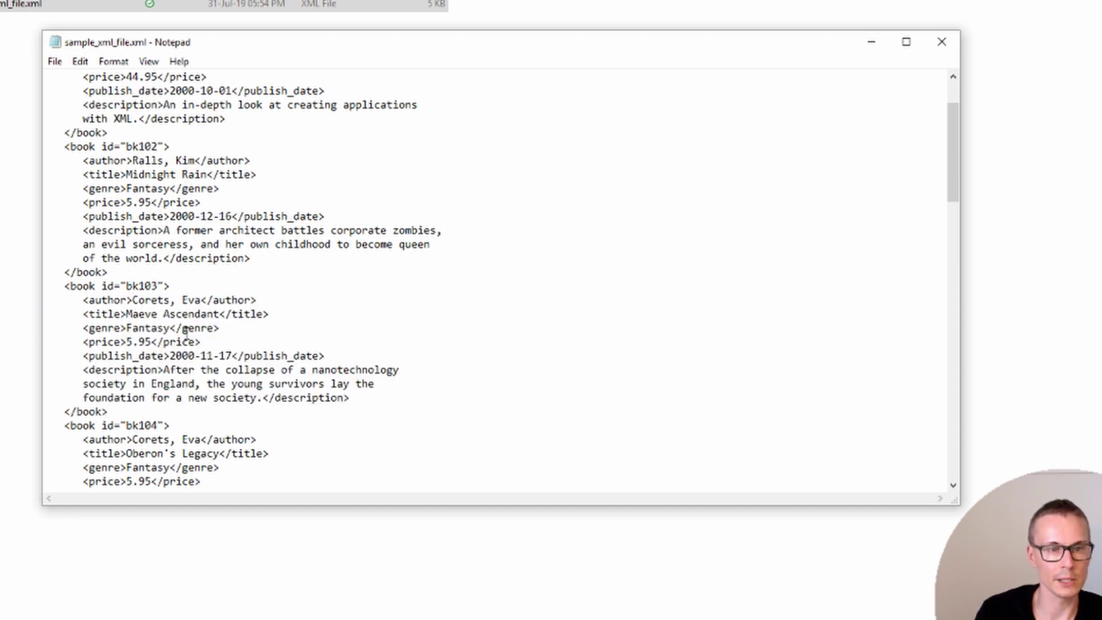
click(941, 41)
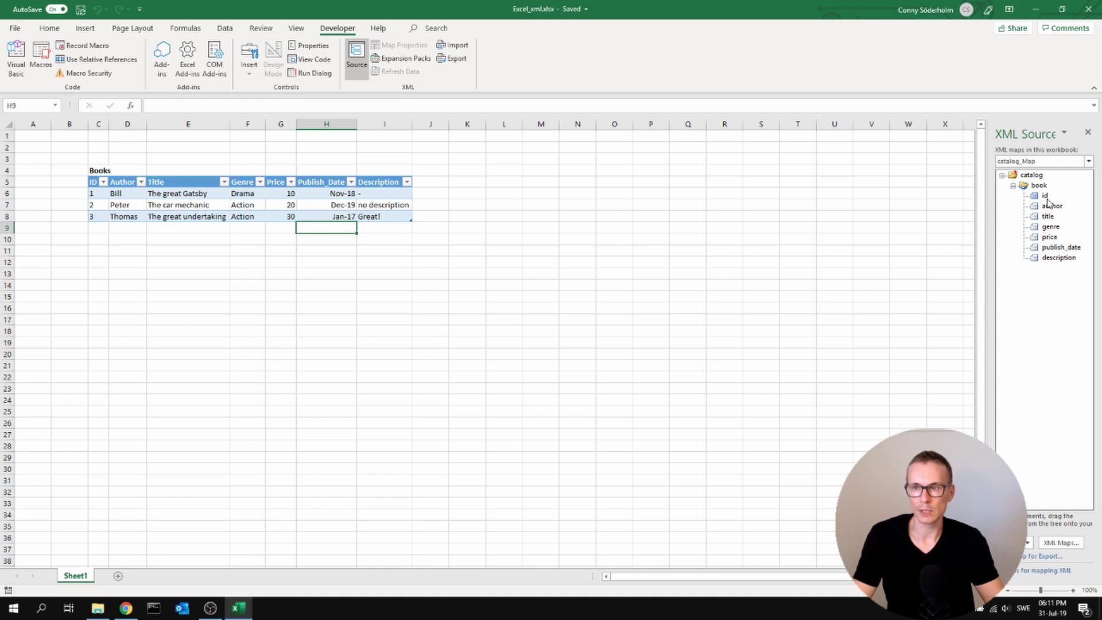
Map id, author, title, genre, price and publish_date onto their Books table columns, undoing a stray extra id column.
drag(1047, 199, 164, 172)
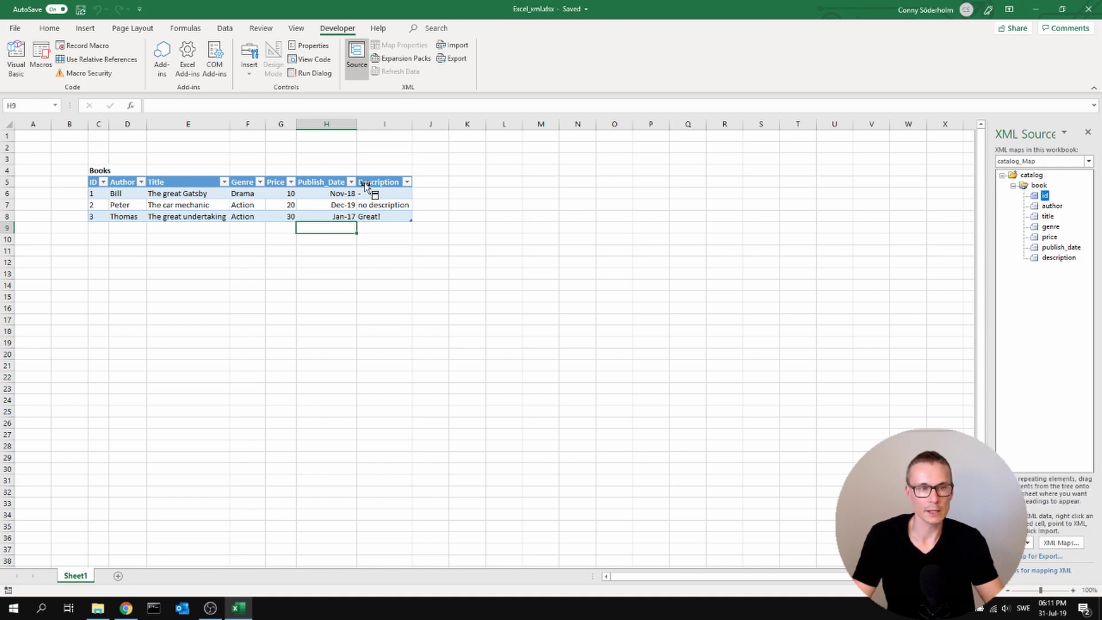
drag(164, 172, 90, 182)
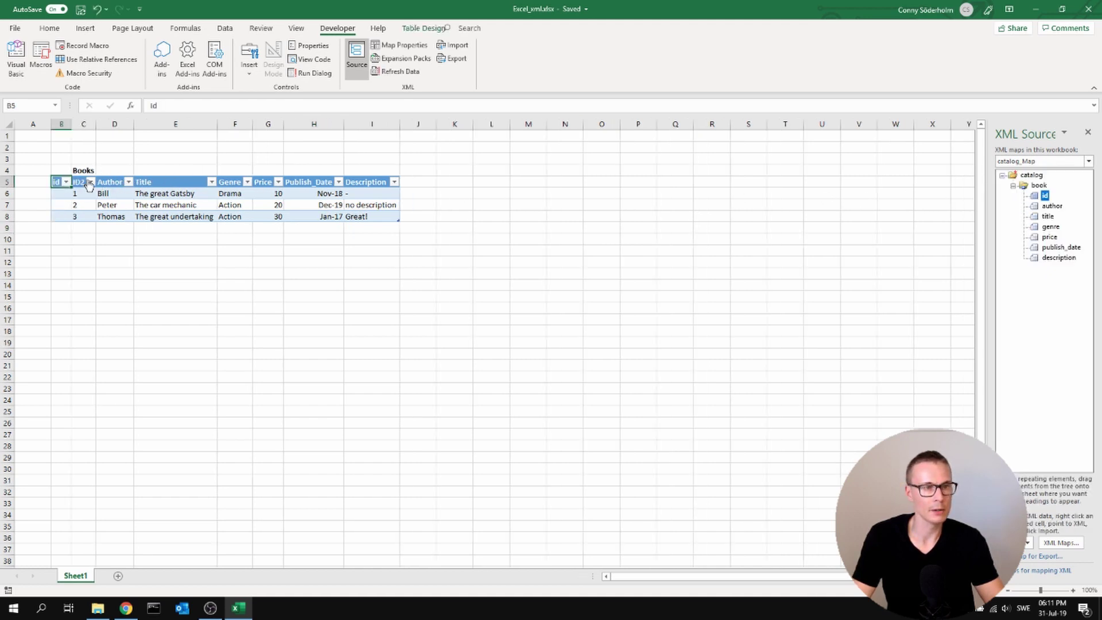
key(ctrl+z)
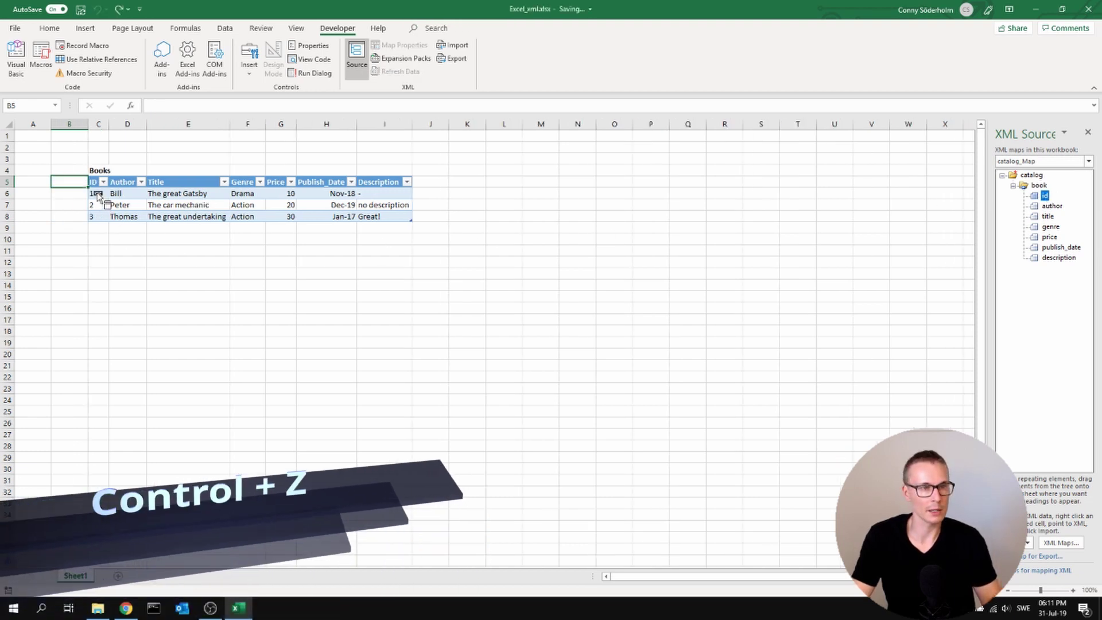
drag(1047, 200, 97, 182)
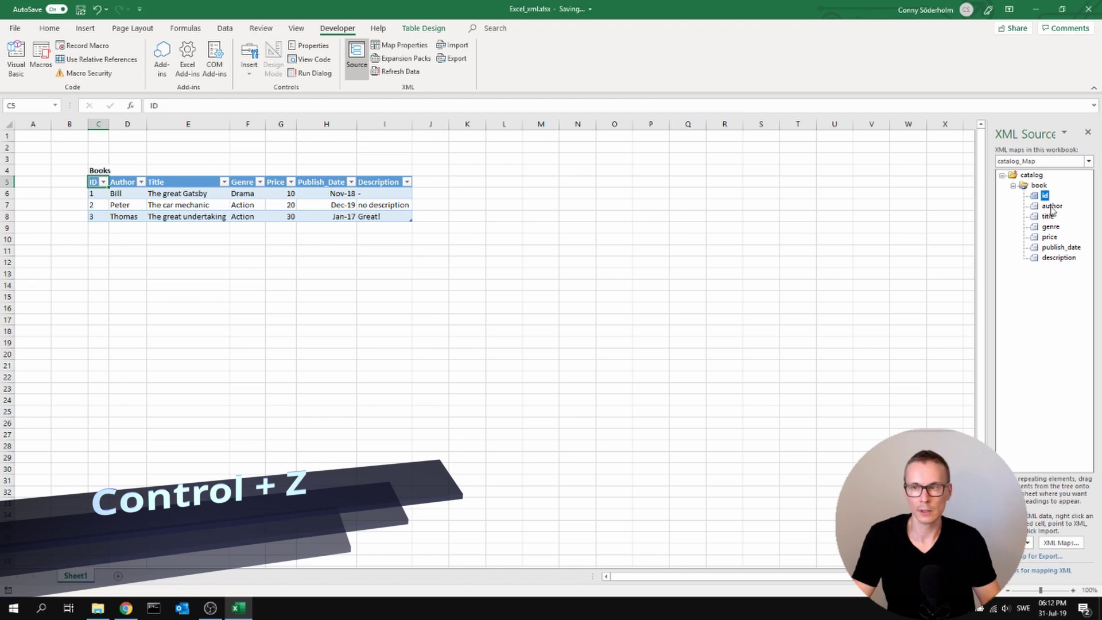
drag(1052, 209, 124, 182)
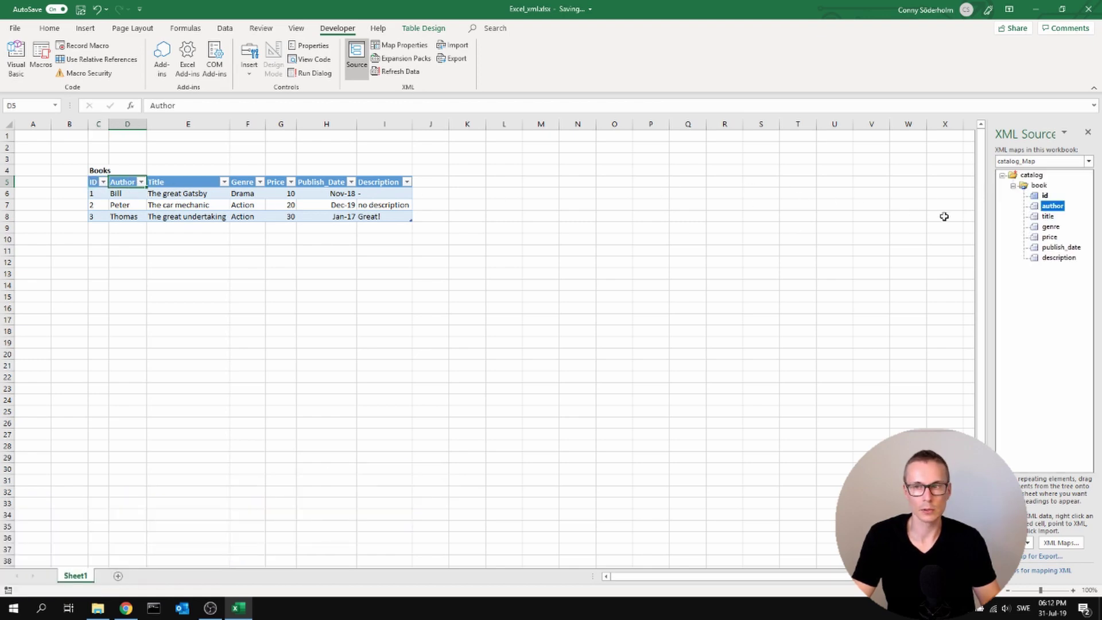
drag(1047, 217, 203, 183)
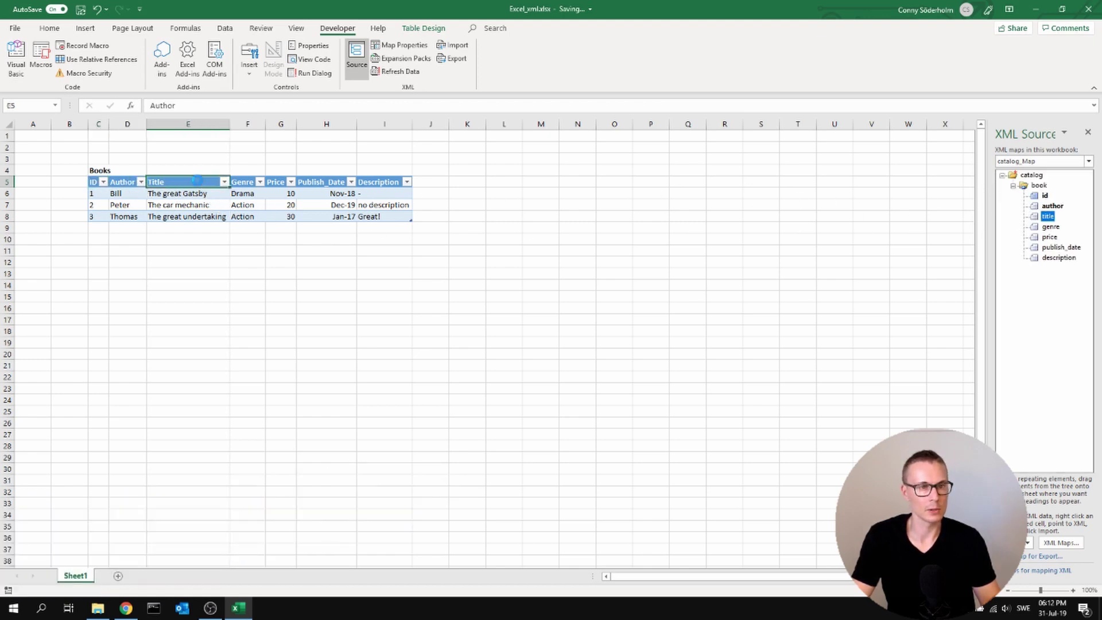
drag(1051, 226, 243, 187)
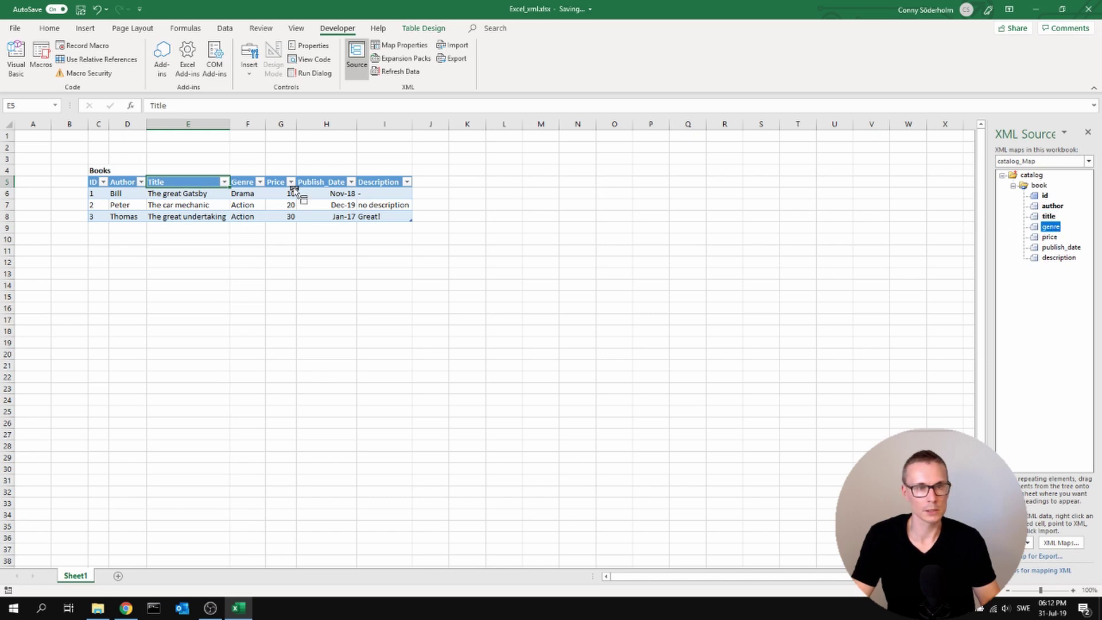
drag(1052, 236, 286, 186)
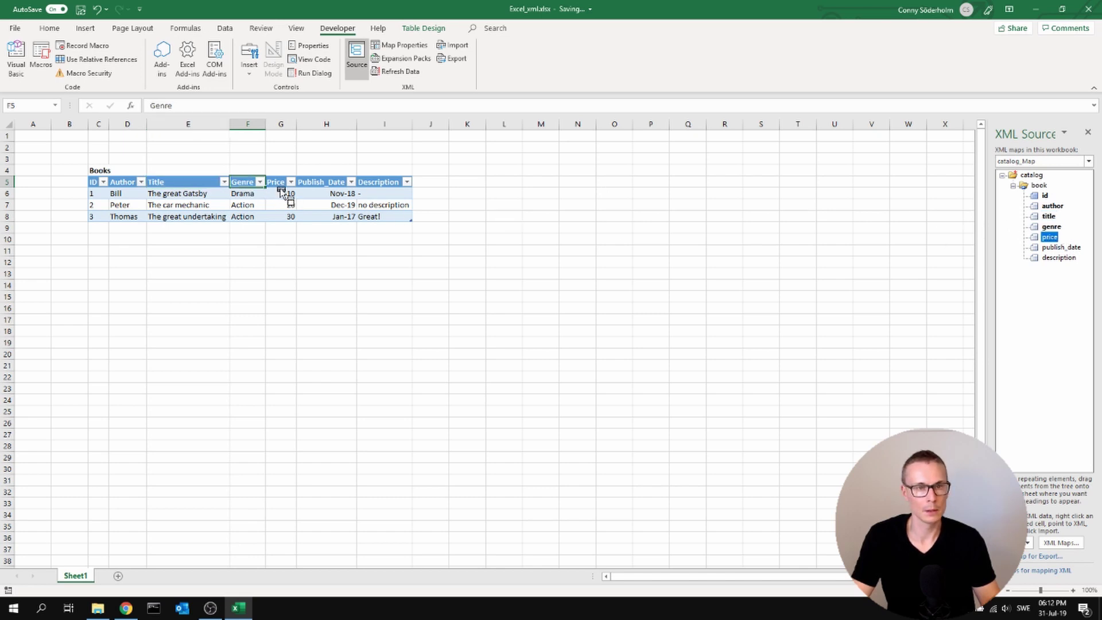
drag(1061, 248, 326, 184)
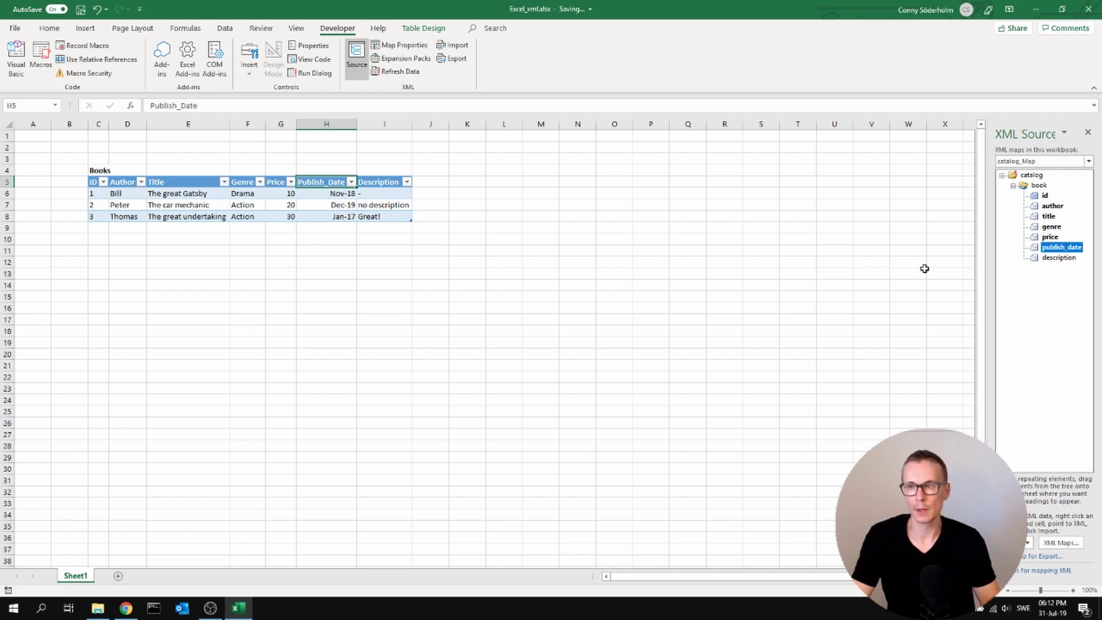
Check the cells mapped to genre and author, then map description onto the Description column.
click(1052, 227)
click(1053, 206)
click(1052, 226)
click(1045, 195)
click(1052, 226)
click(1052, 206)
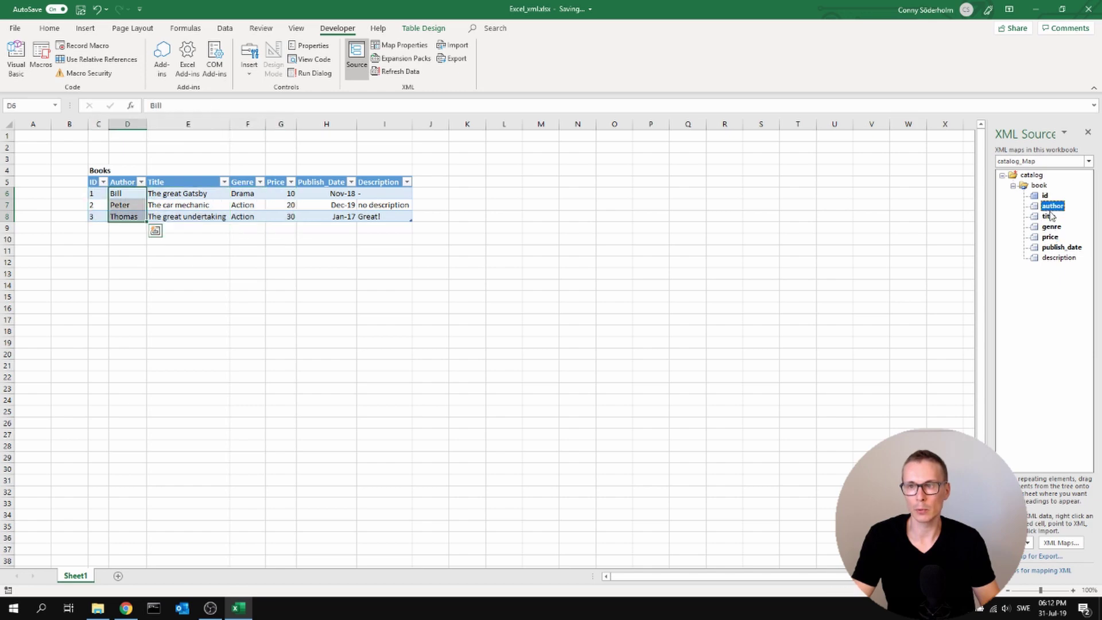
drag(1057, 257, 381, 205)
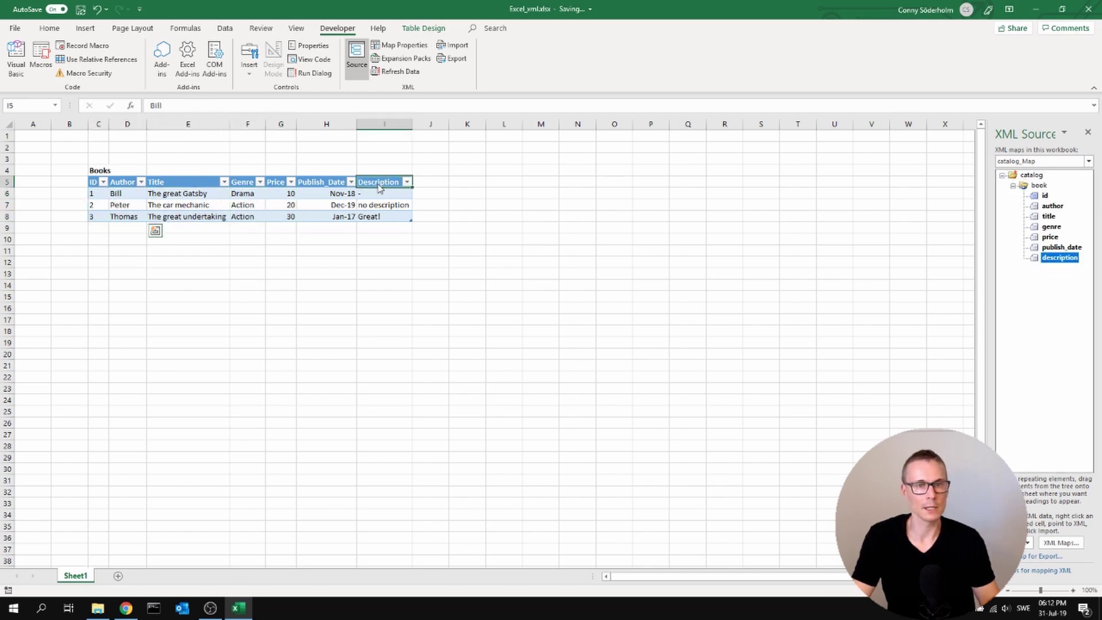
click(488, 250)
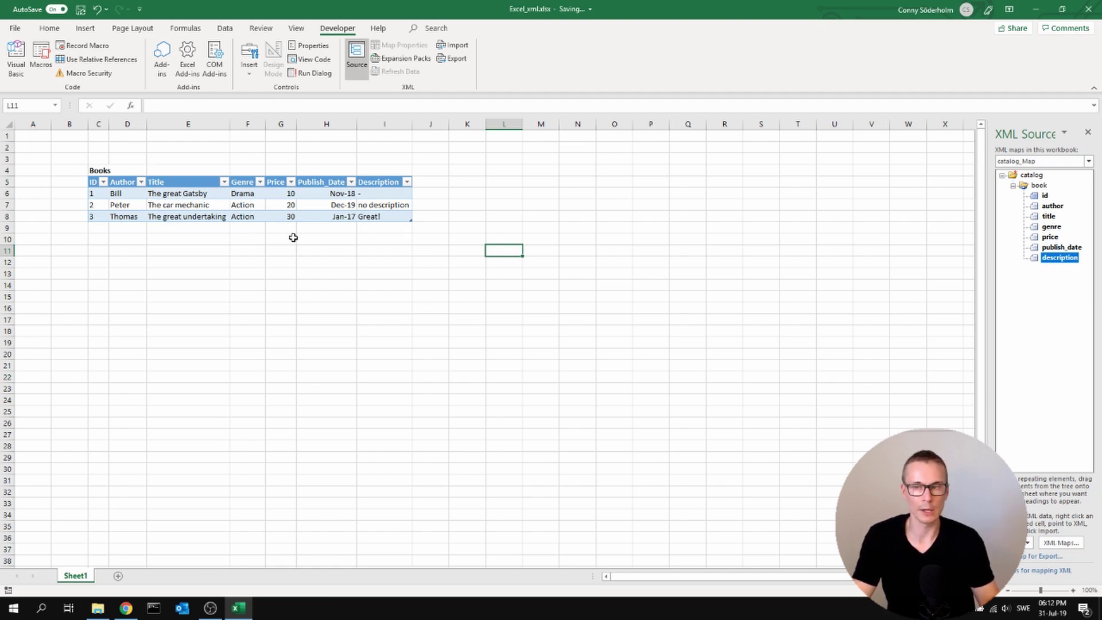
Export the mapped Books data to an XML file named our_book_collection.
click(304, 260)
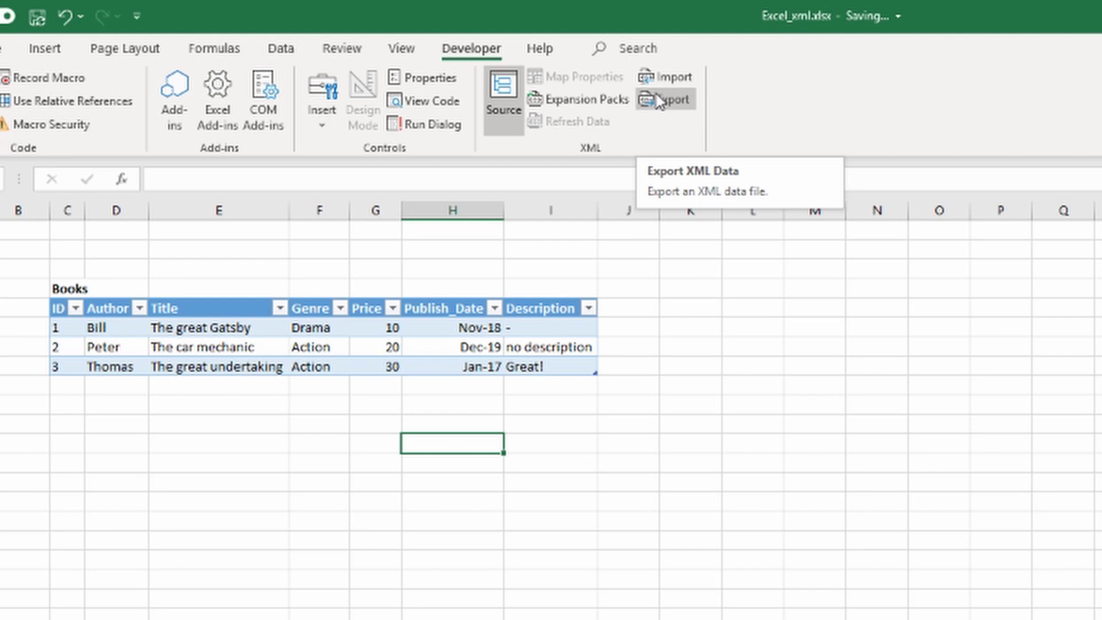
click(659, 102)
text(our_book_collection.xml)
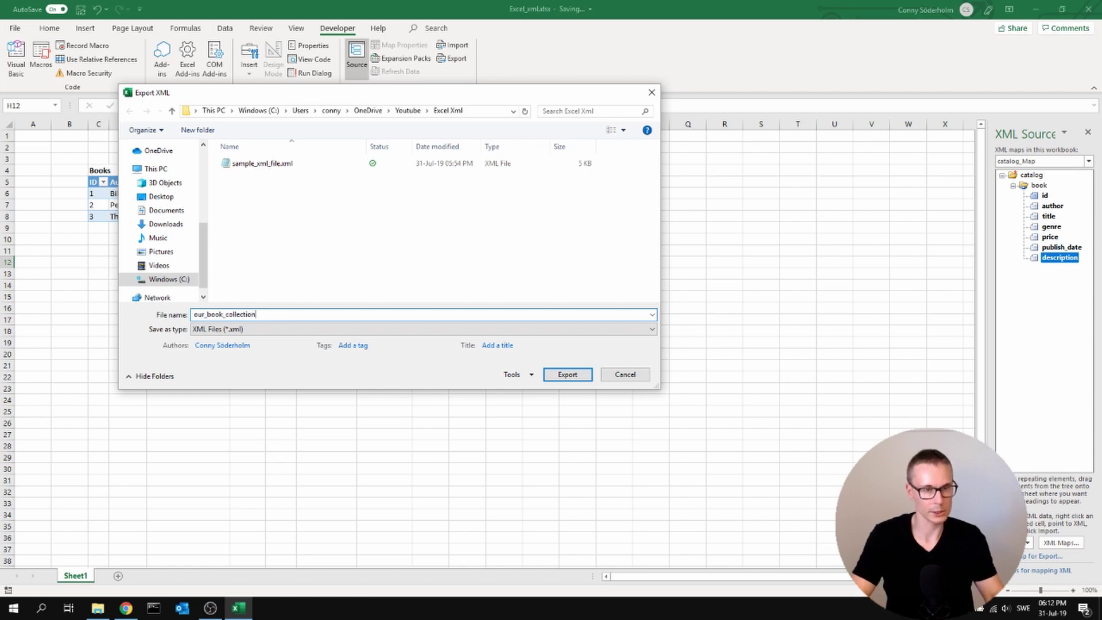
key(Return)
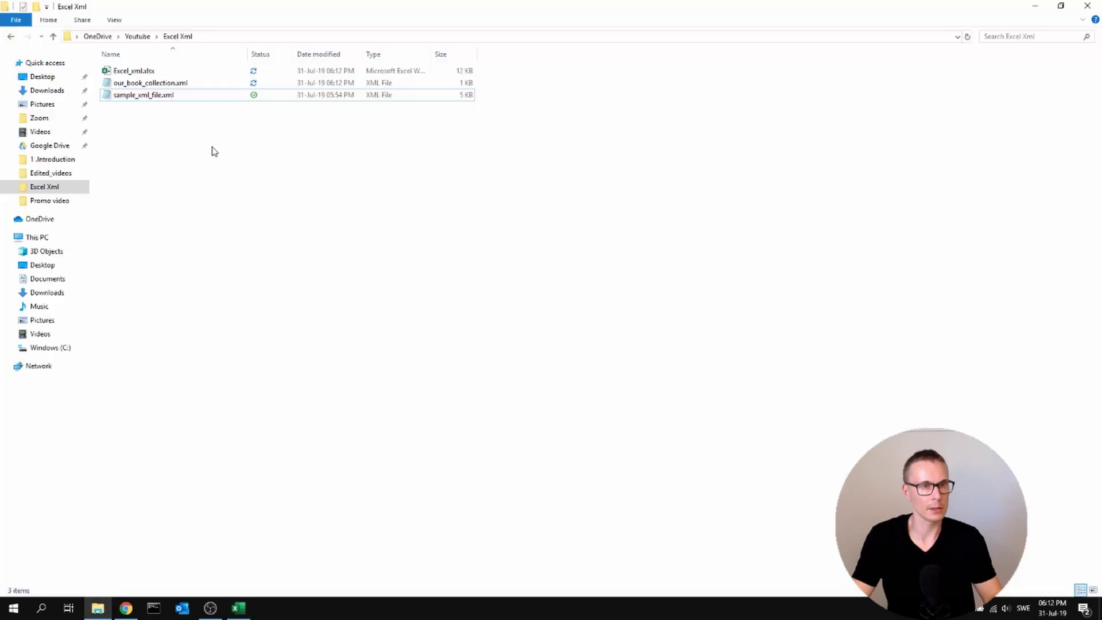
double_click(164, 82)
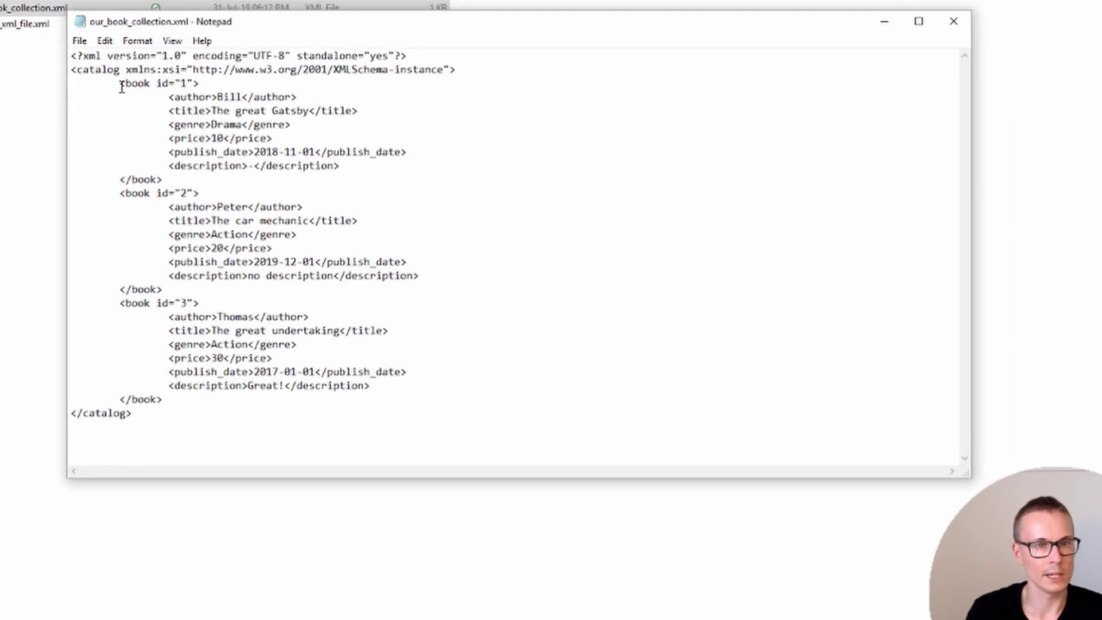
drag(122, 84, 265, 331)
click(264, 331)
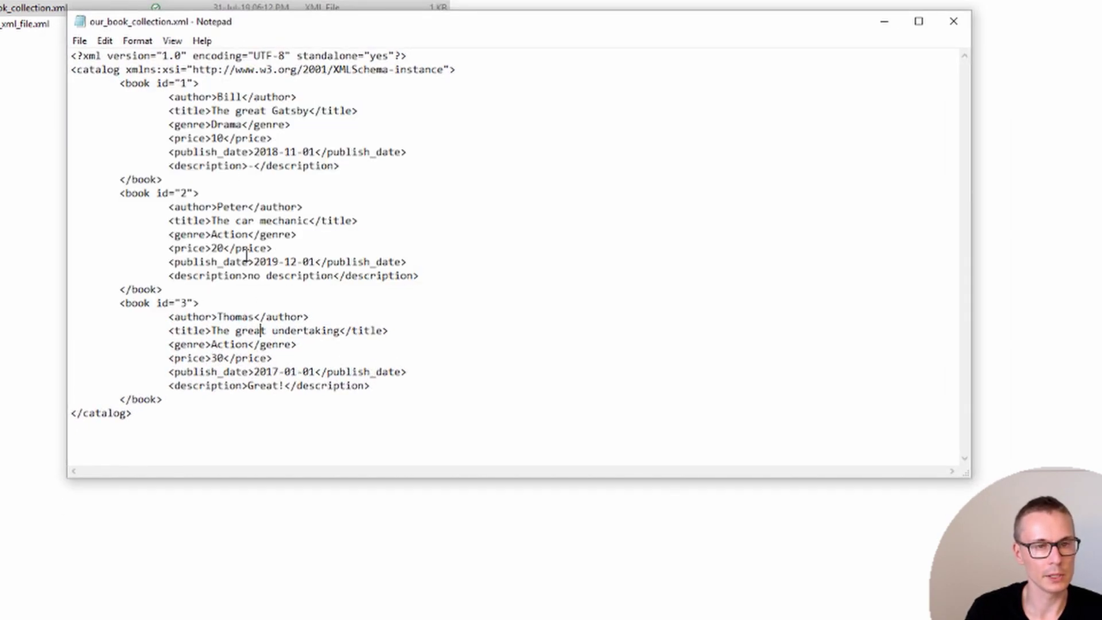
drag(212, 111, 294, 405)
click(291, 378)
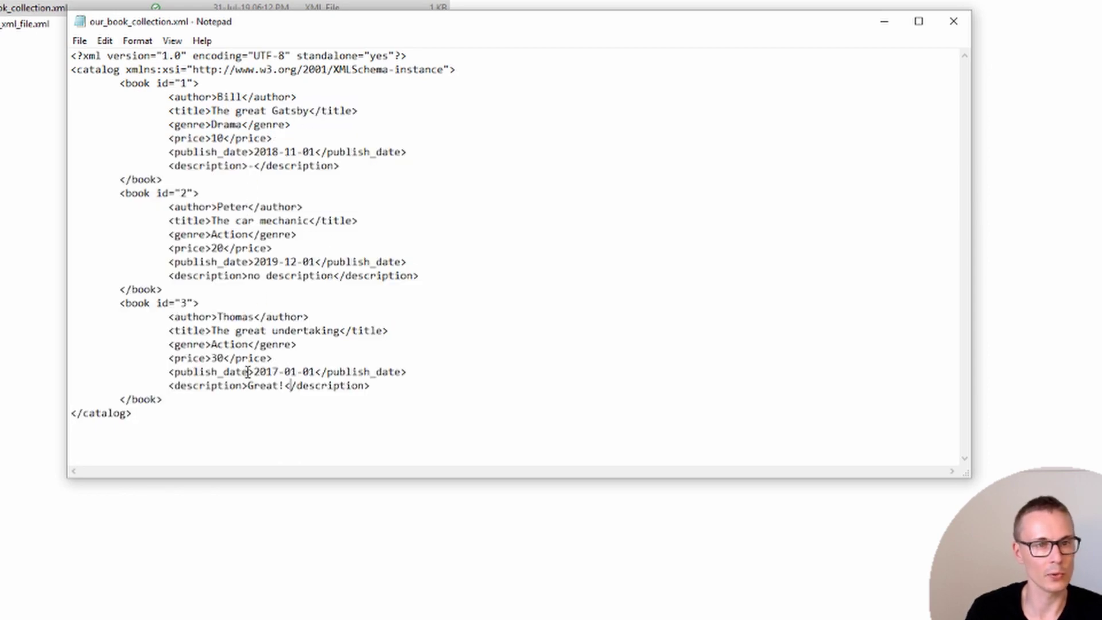
drag(177, 96, 343, 431)
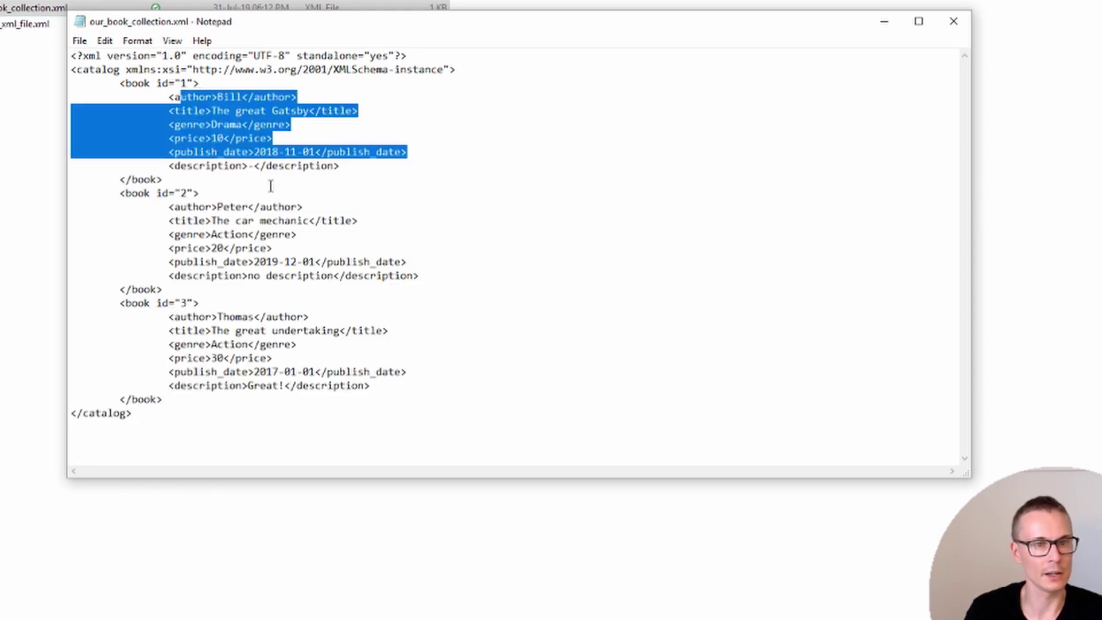
click(342, 431)
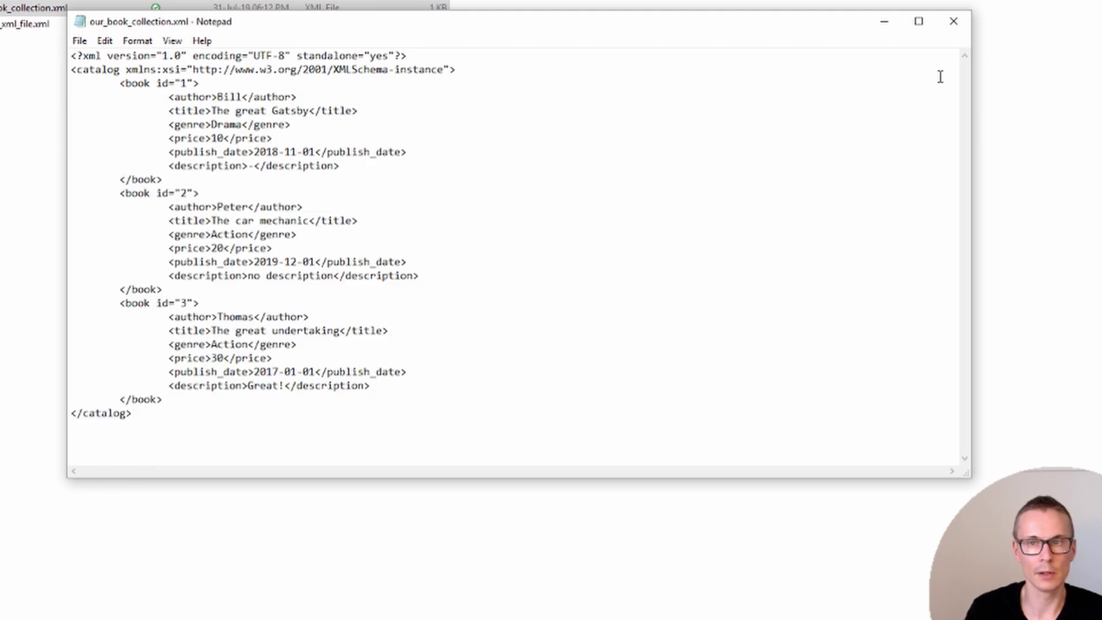
click(954, 22)
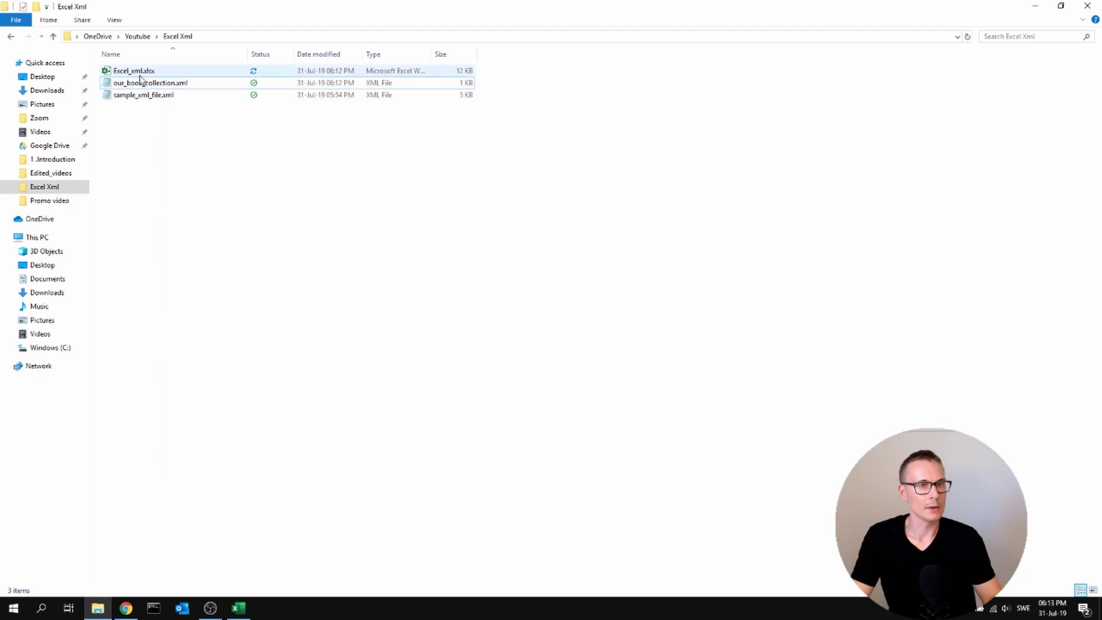
In a blank Excel sheet, import sample_xml_file.xml from the Developer tab and accept the auto-created schema.
click(238, 608)
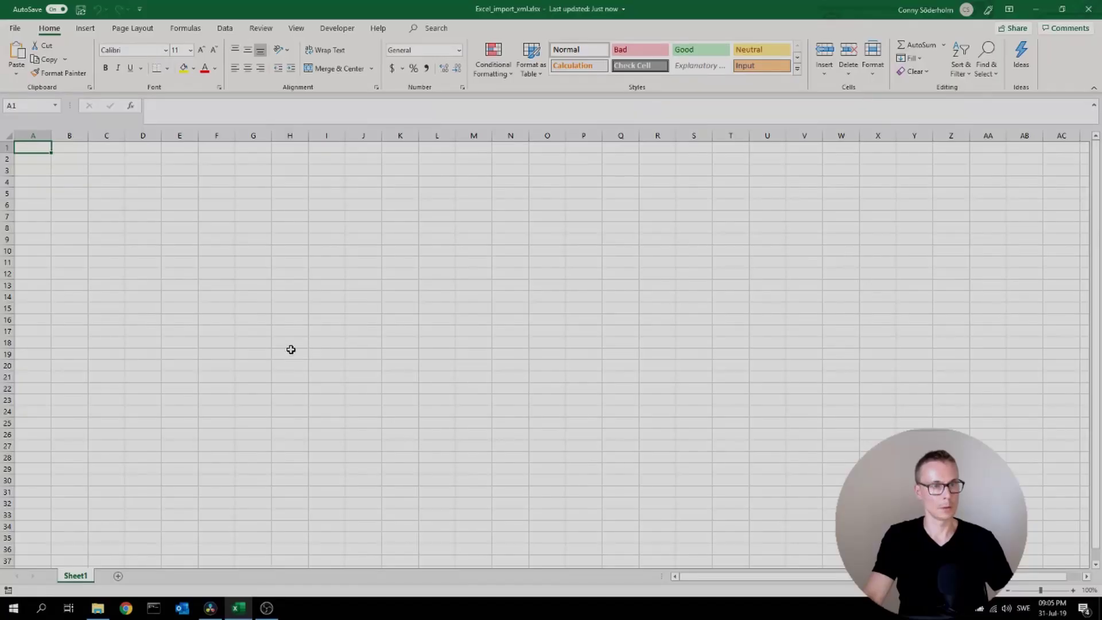
click(326, 240)
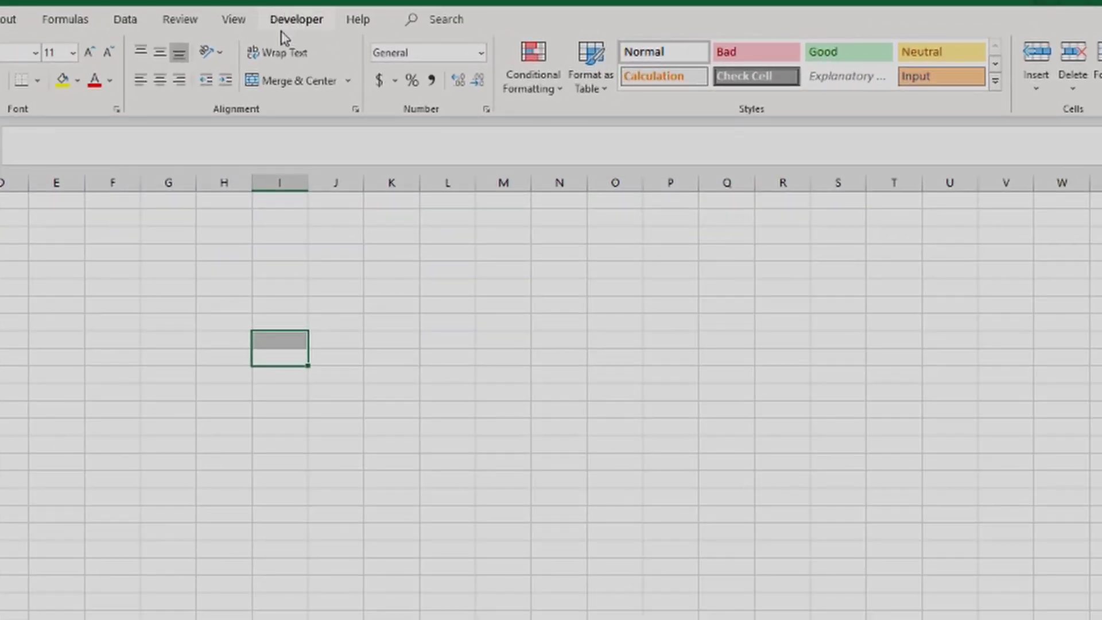
click(298, 26)
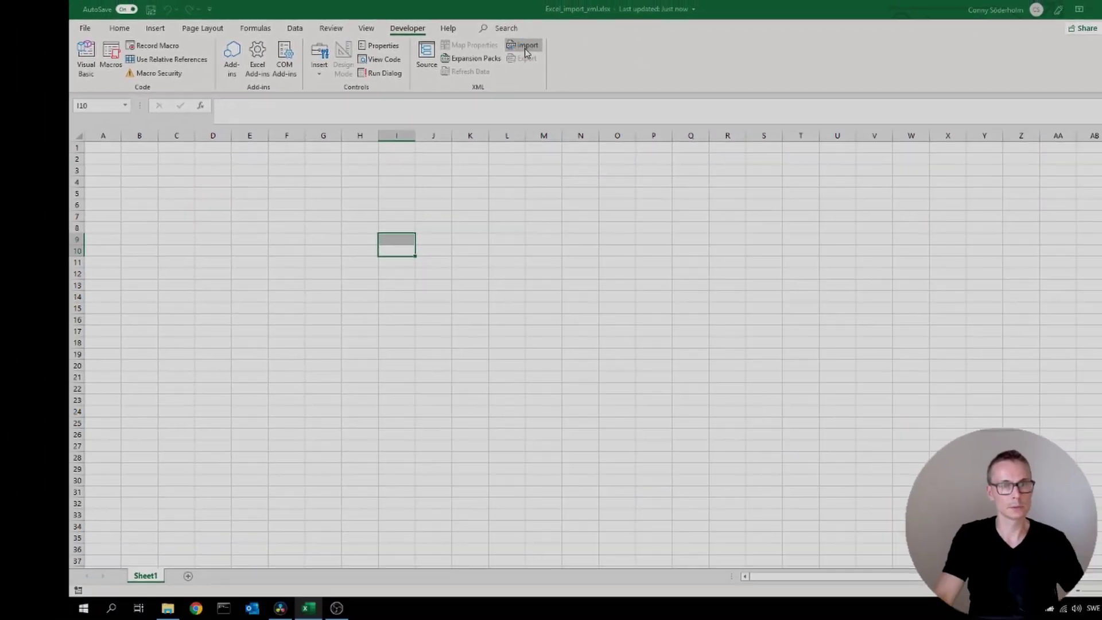
click(513, 52)
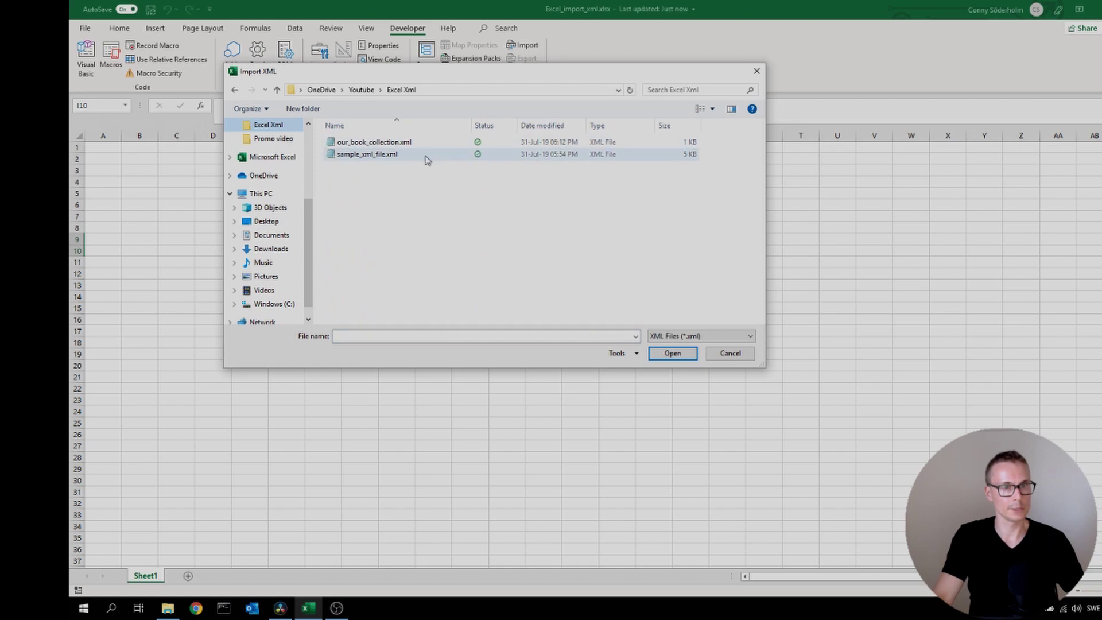
double_click(374, 155)
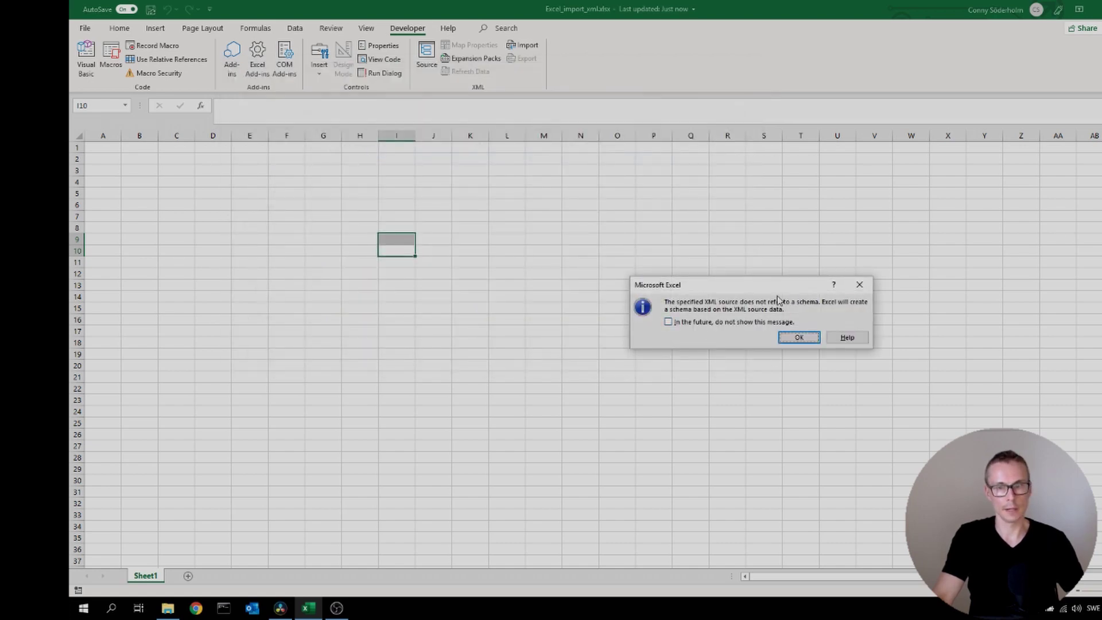
click(798, 338)
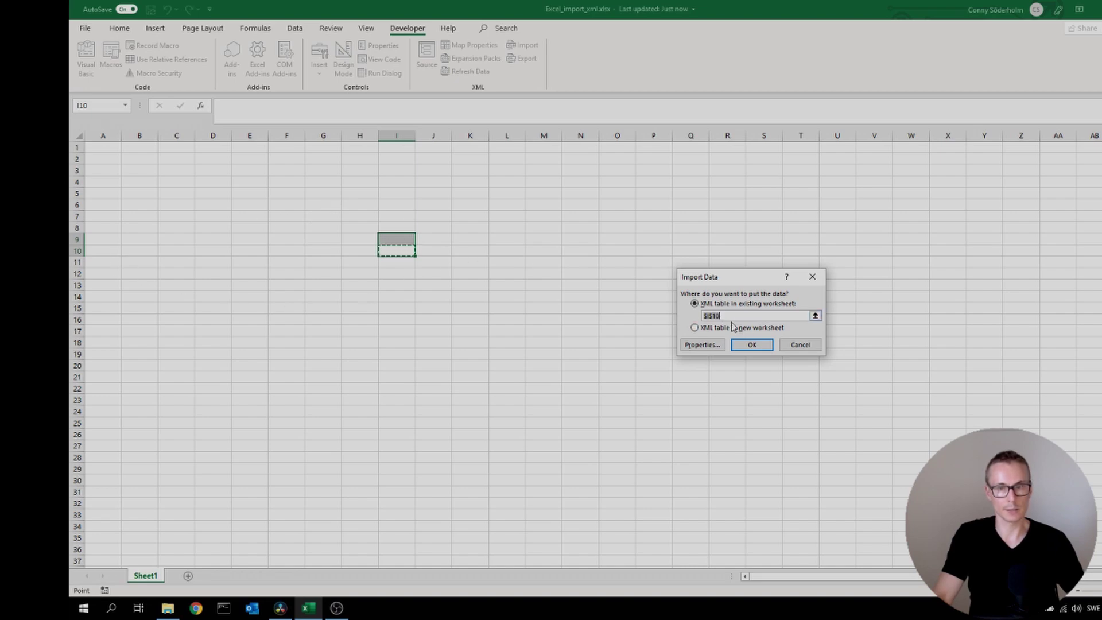
Keep the imported XML table in the existing worksheet at $I$10.
click(755, 341)
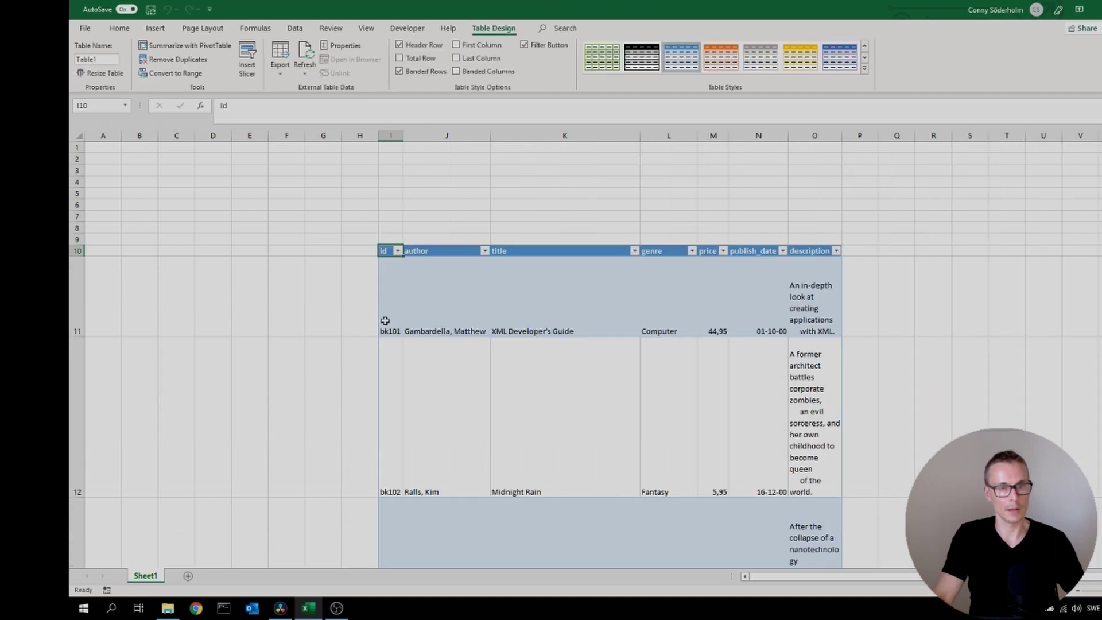
Autofit rows 11 to 13 and widen the description column.
click(107, 326)
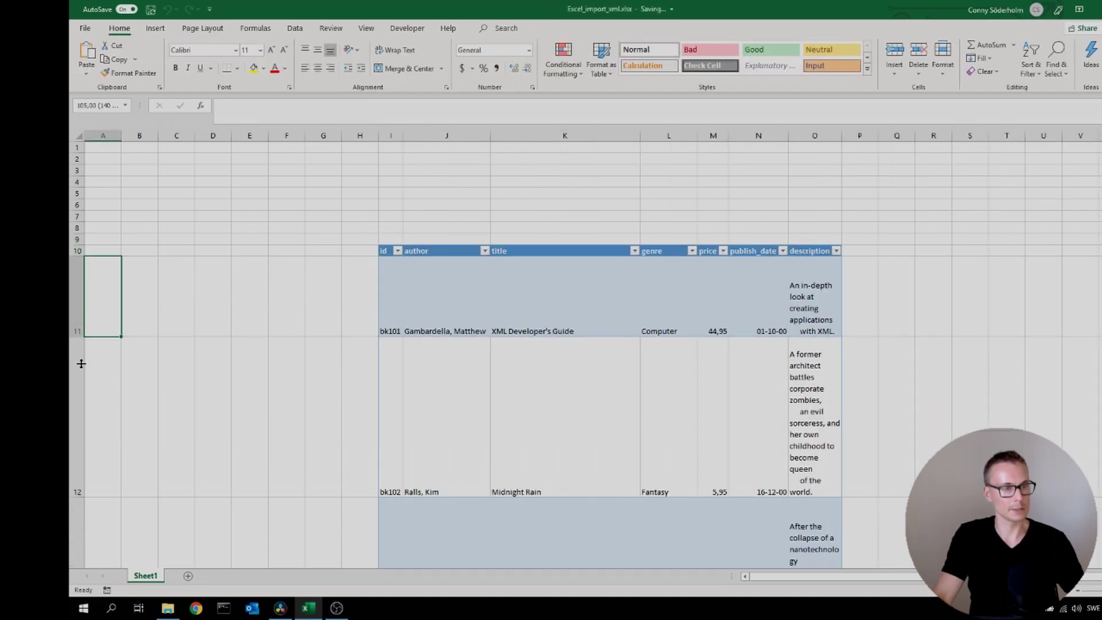
double_click(79, 337)
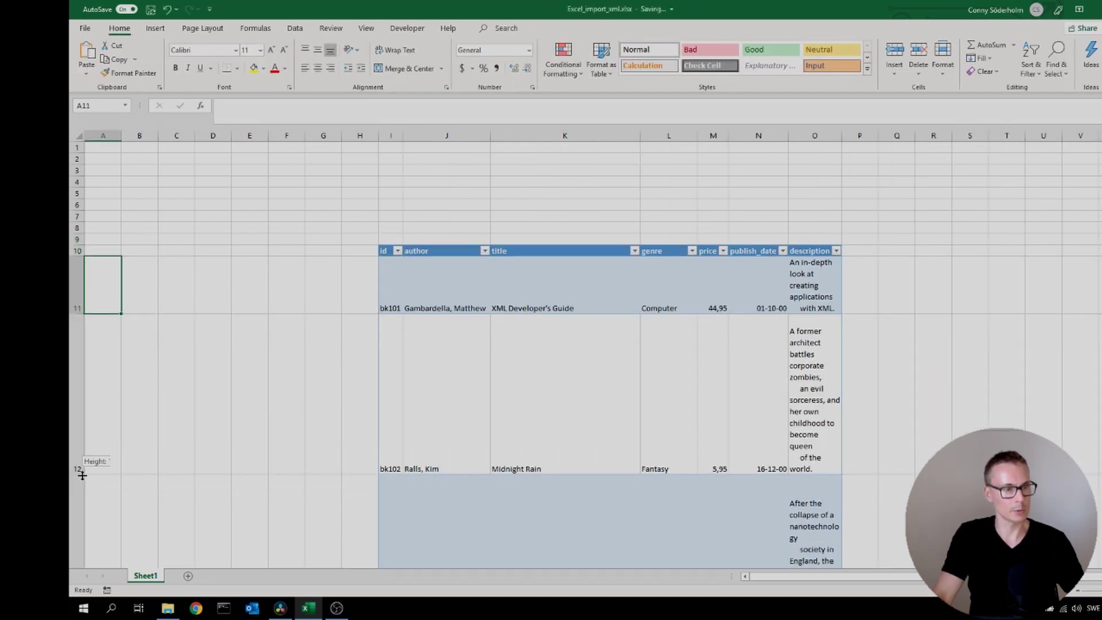
double_click(77, 475)
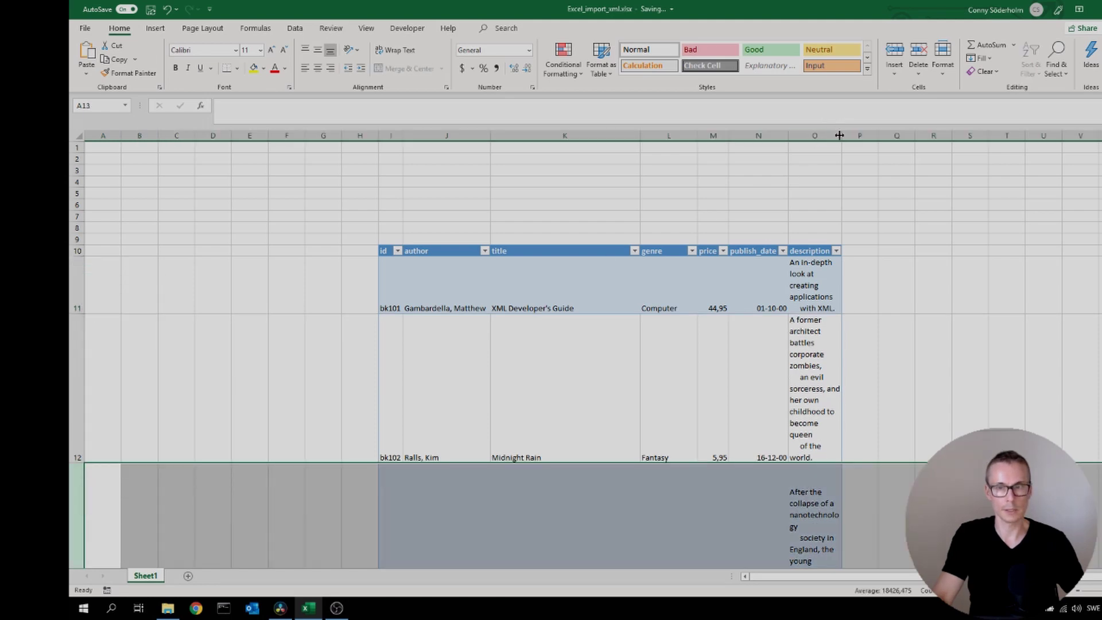
drag(842, 136, 964, 138)
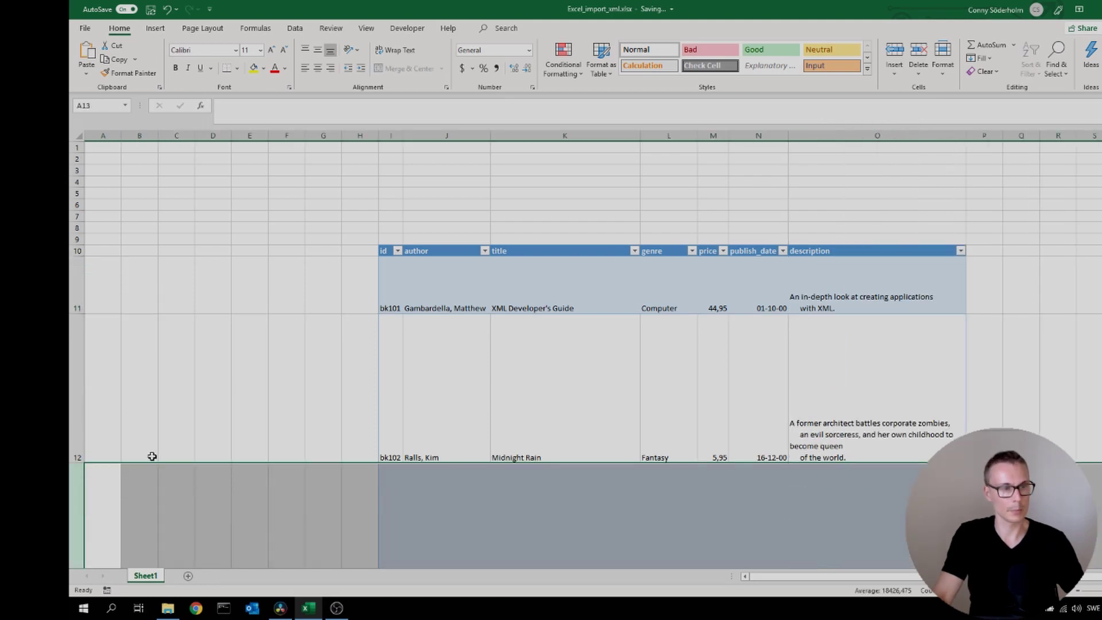
double_click(76, 462)
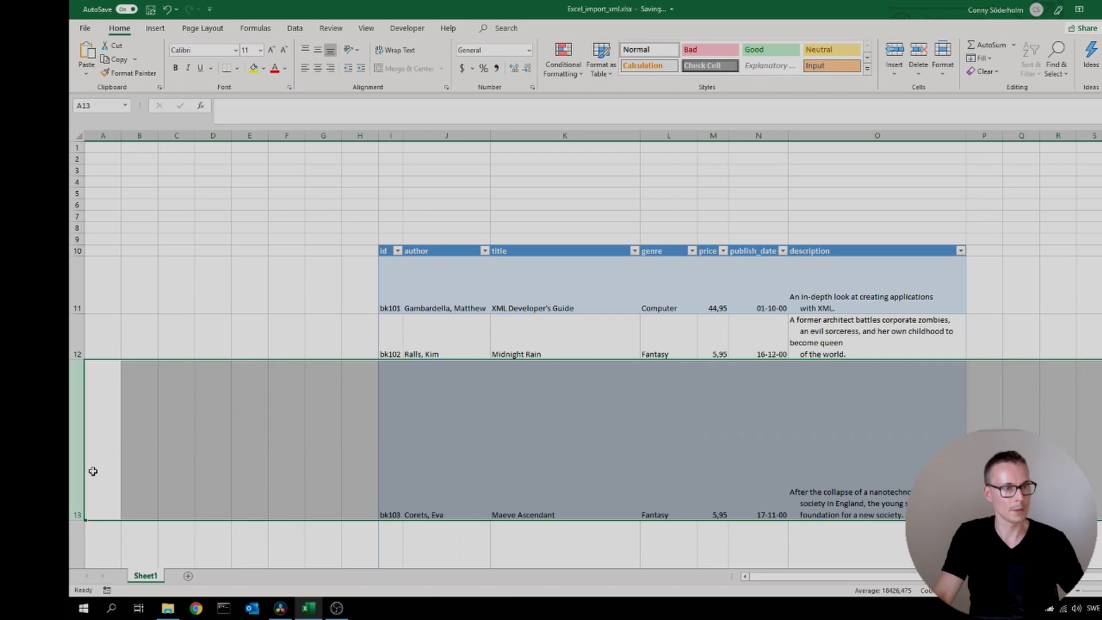
double_click(77, 519)
Autofit row 14, then check the first book's id, author, title and price 44,95.
click(738, 410)
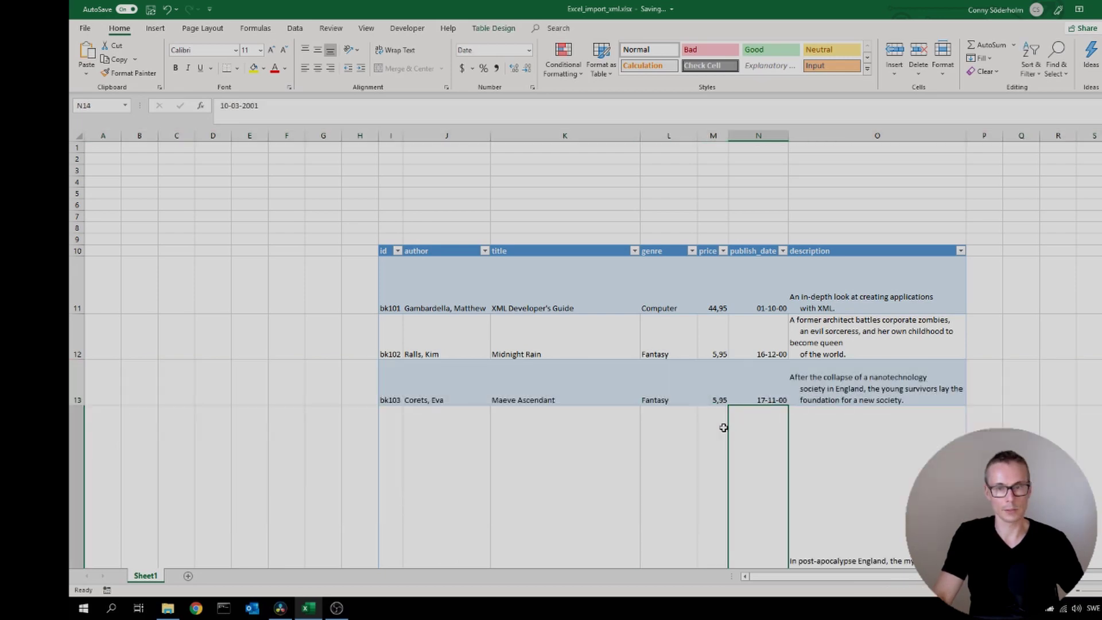
scroll(578, 412, down, 2)
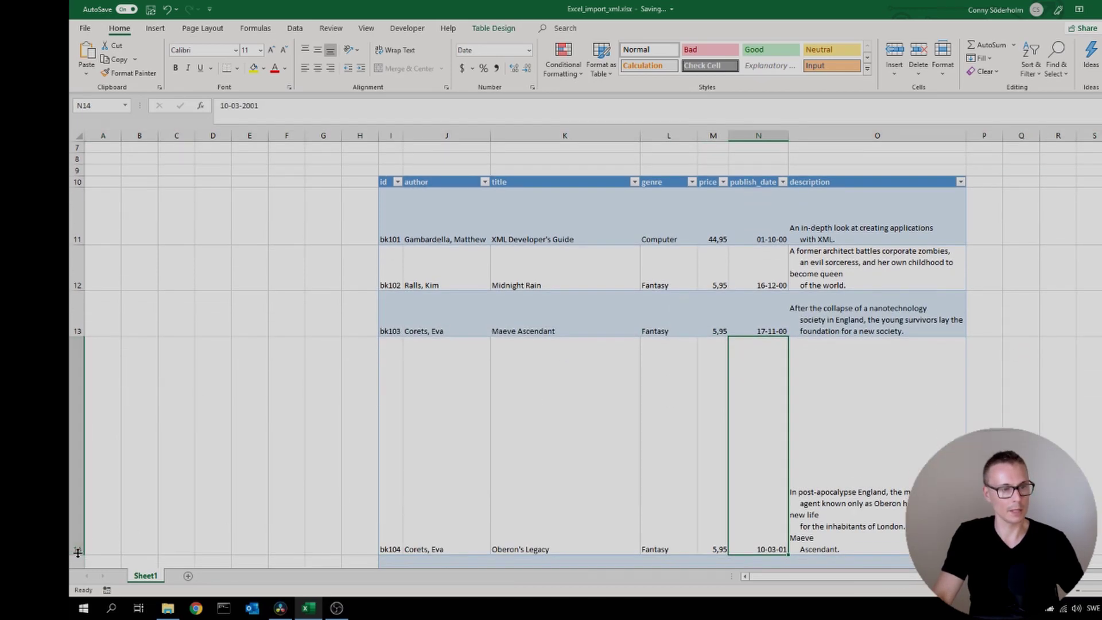
double_click(77, 556)
scroll(751, 375, up, 1)
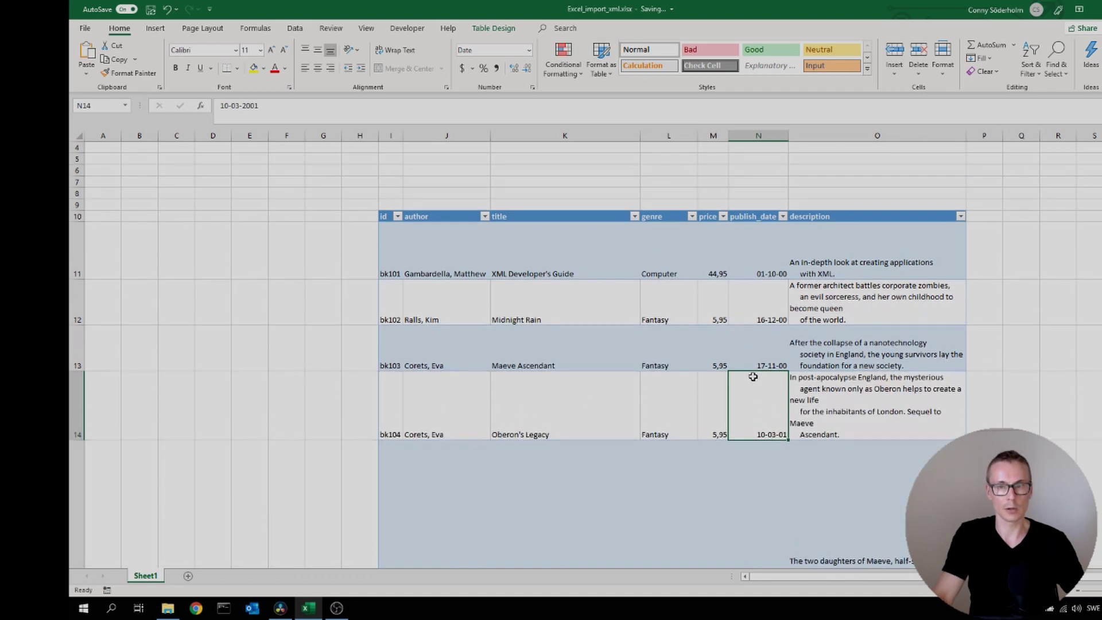
click(390, 260)
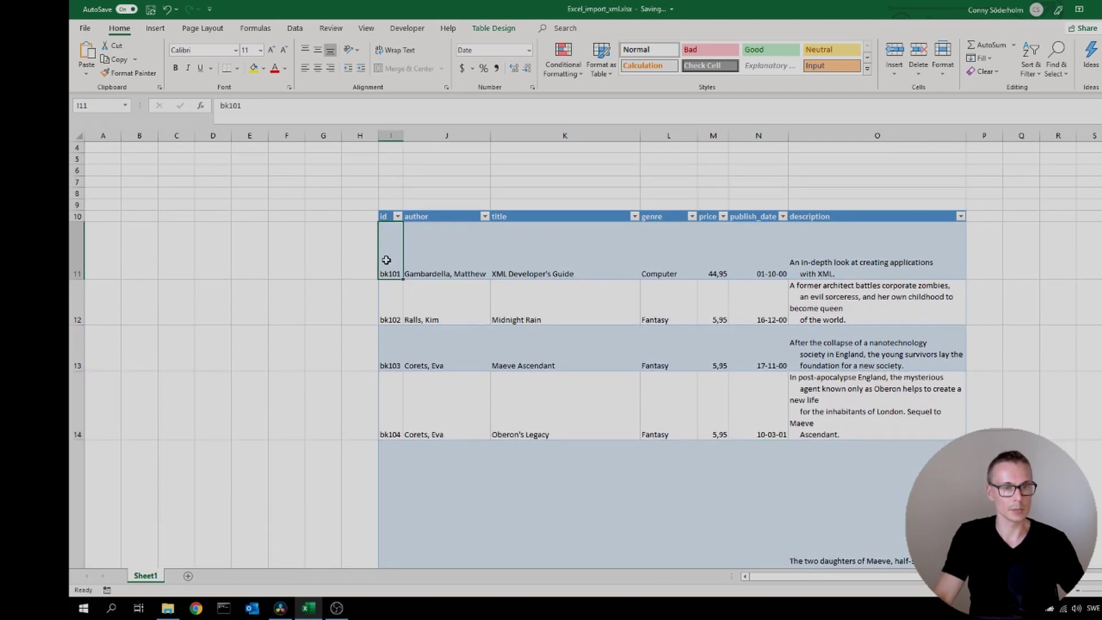
click(457, 263)
click(568, 262)
click(706, 268)
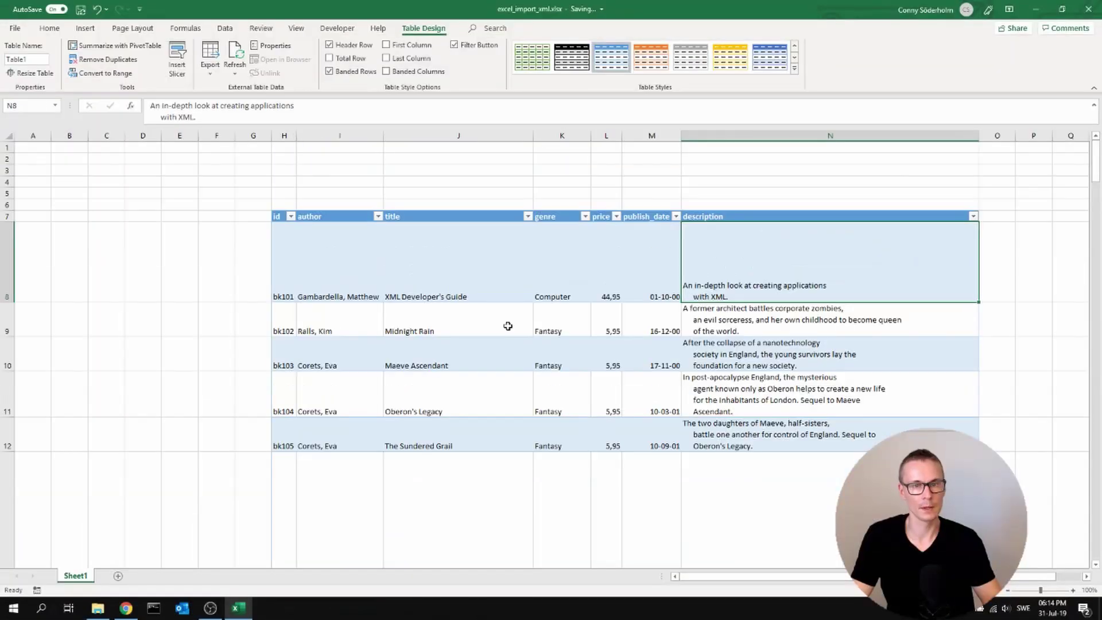
click(563, 320)
click(391, 292)
click(284, 277)
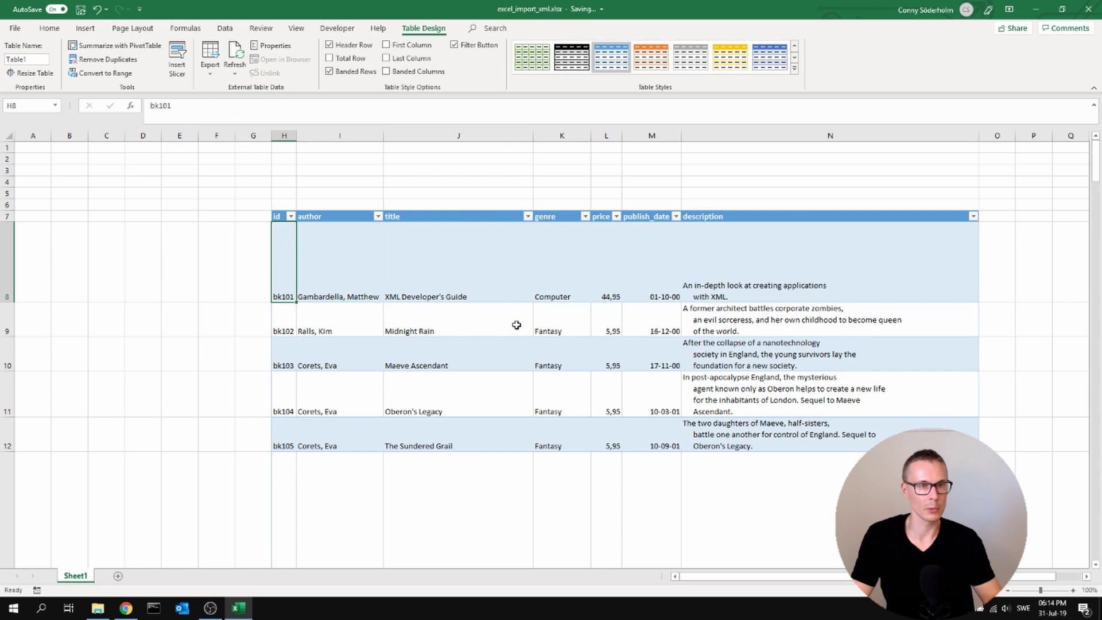
drag(280, 262, 835, 500)
click(831, 435)
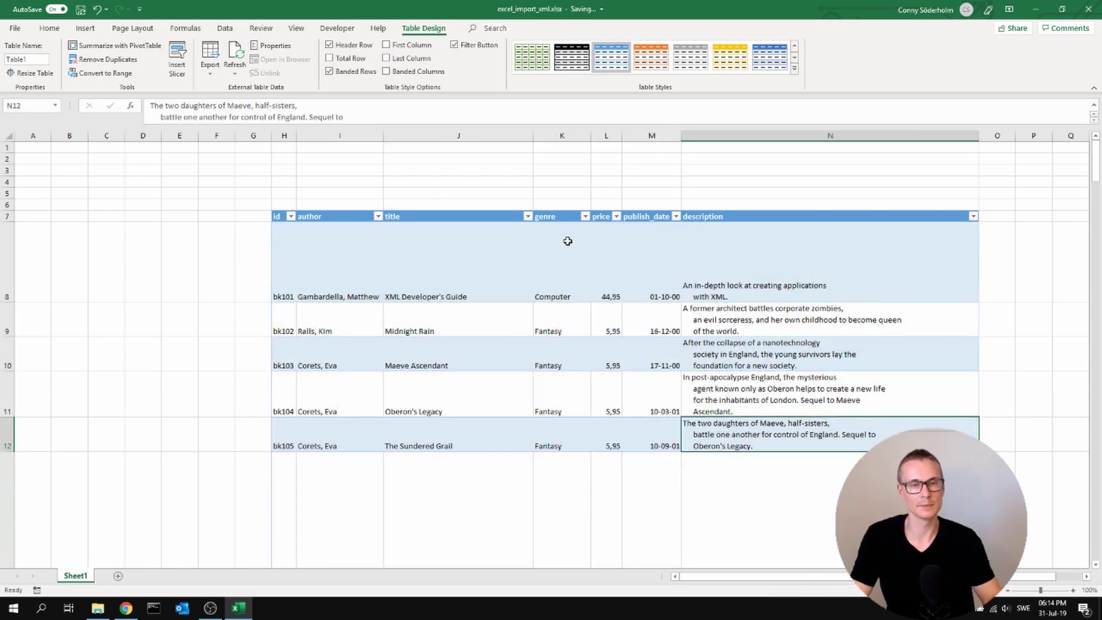